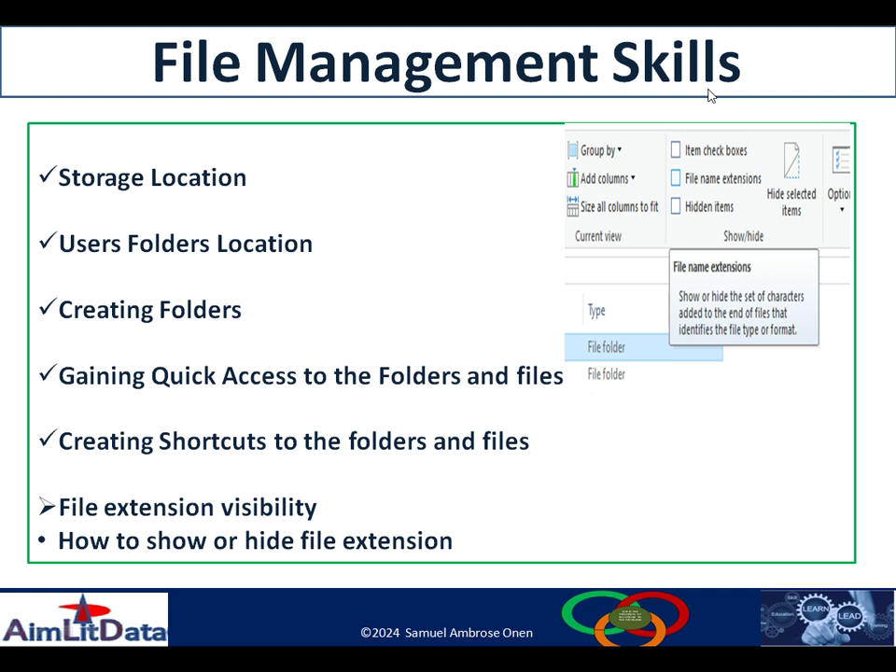
- Open the WORD DOCUMENT folder from its desktop shortcut, look over its view options and close the window
key(Escape)
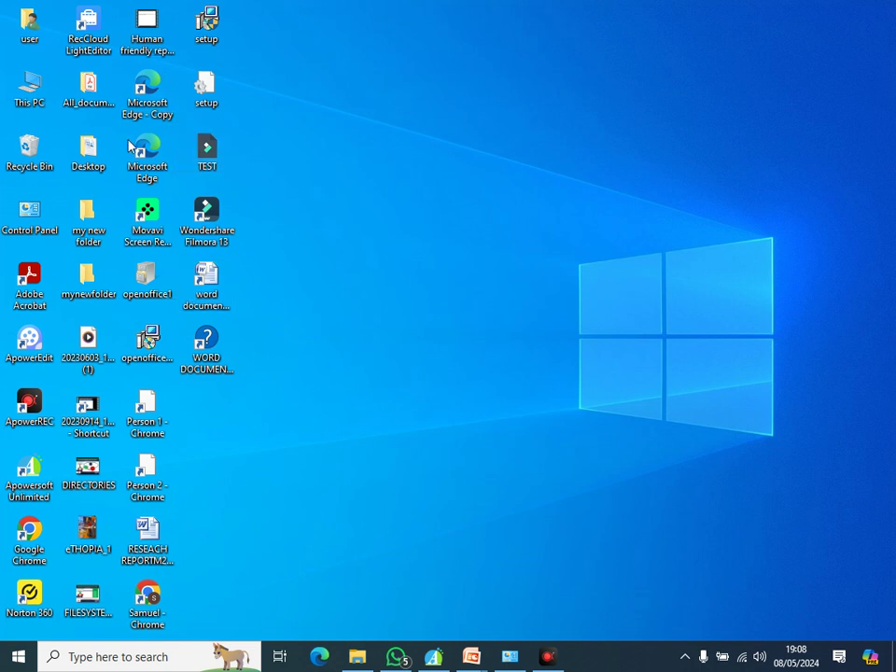
double_click(208, 350)
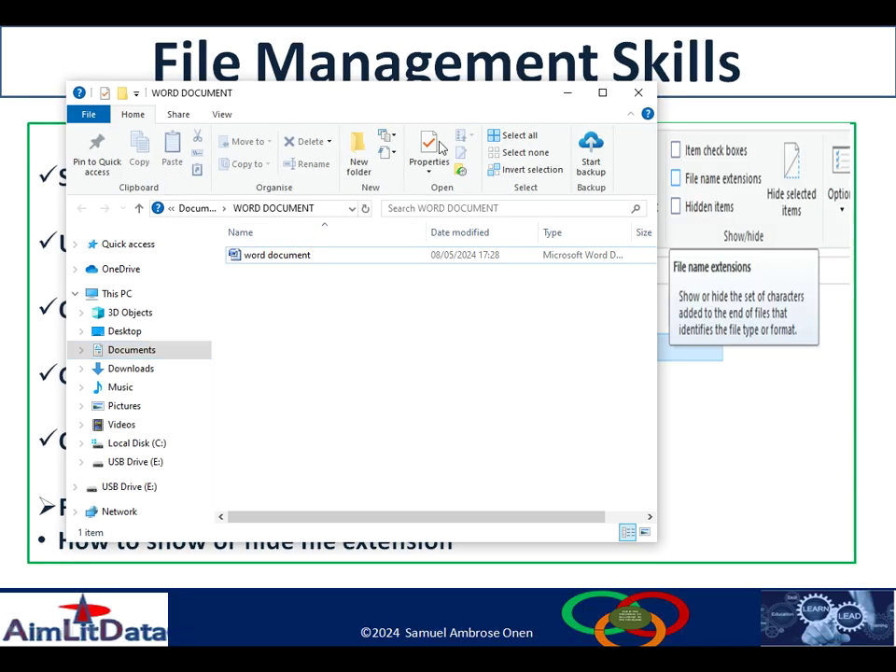
click(602, 92)
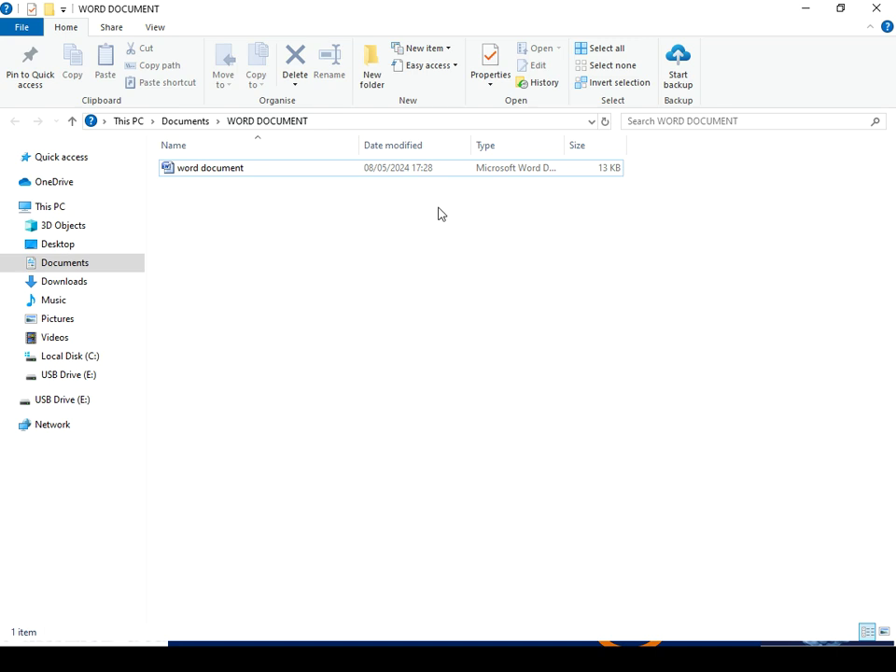
click(155, 31)
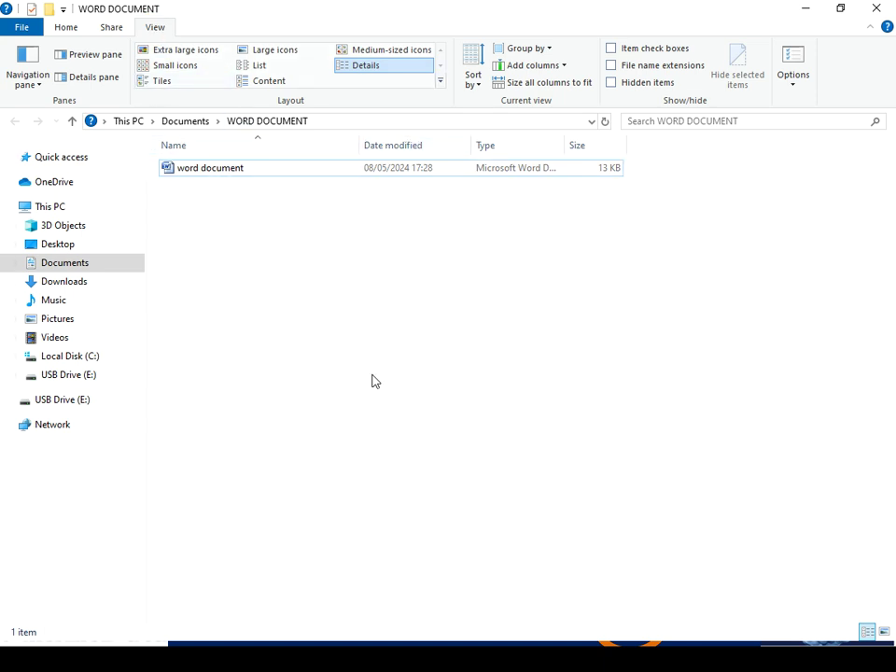
click(881, 11)
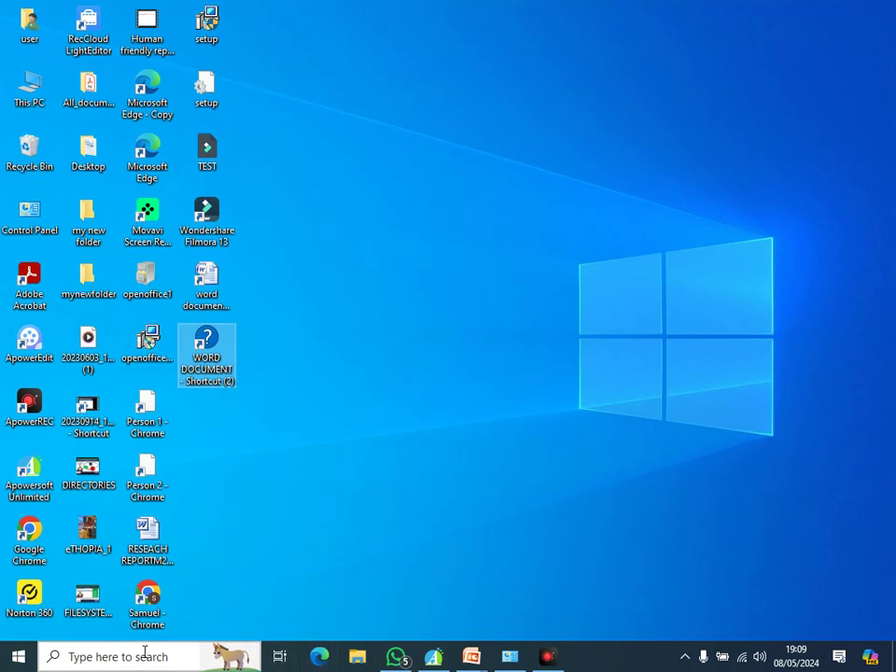
- Search the computer for "file explorer" and open File Explorer
click(94, 653)
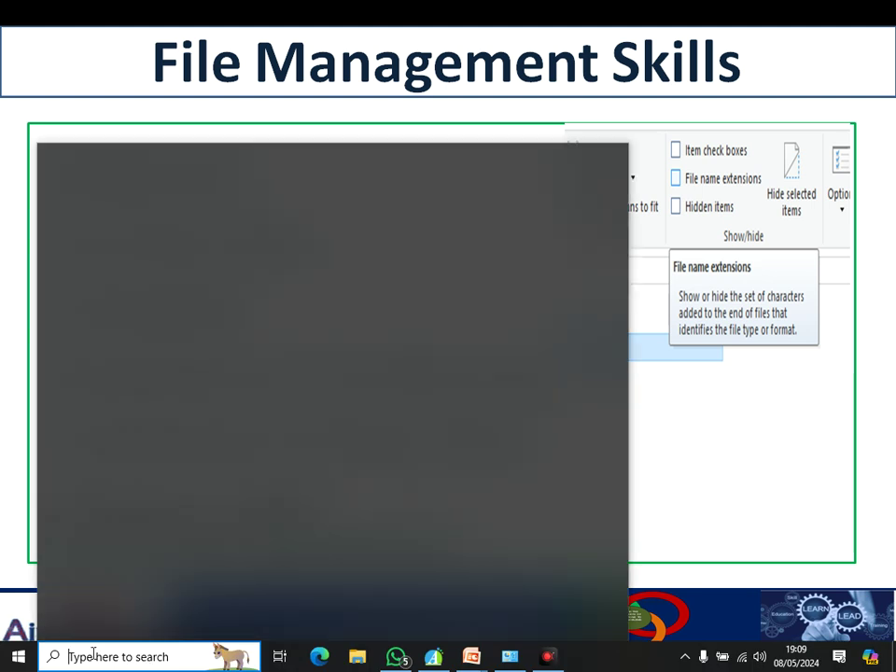
text(fi)
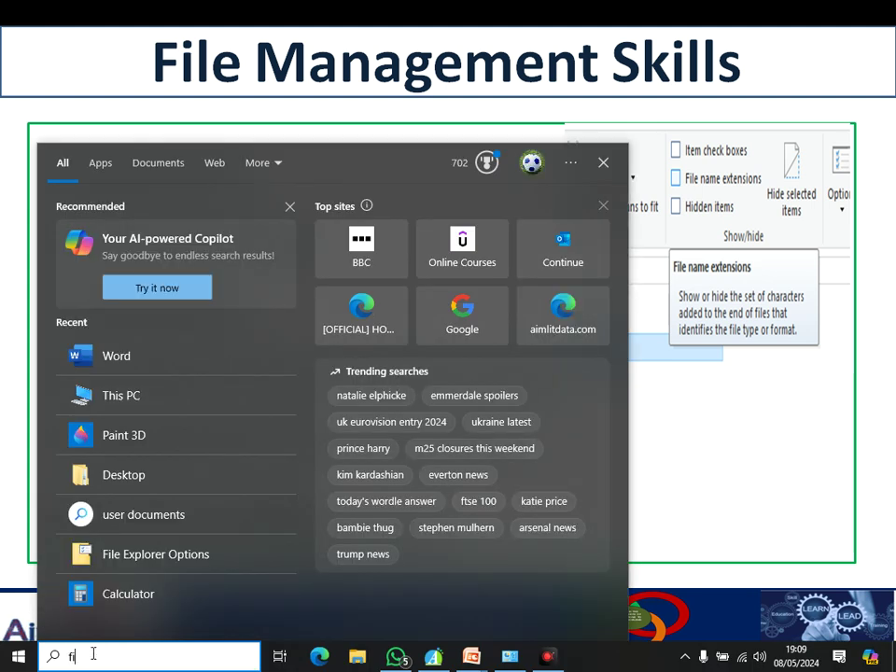
text(le e)
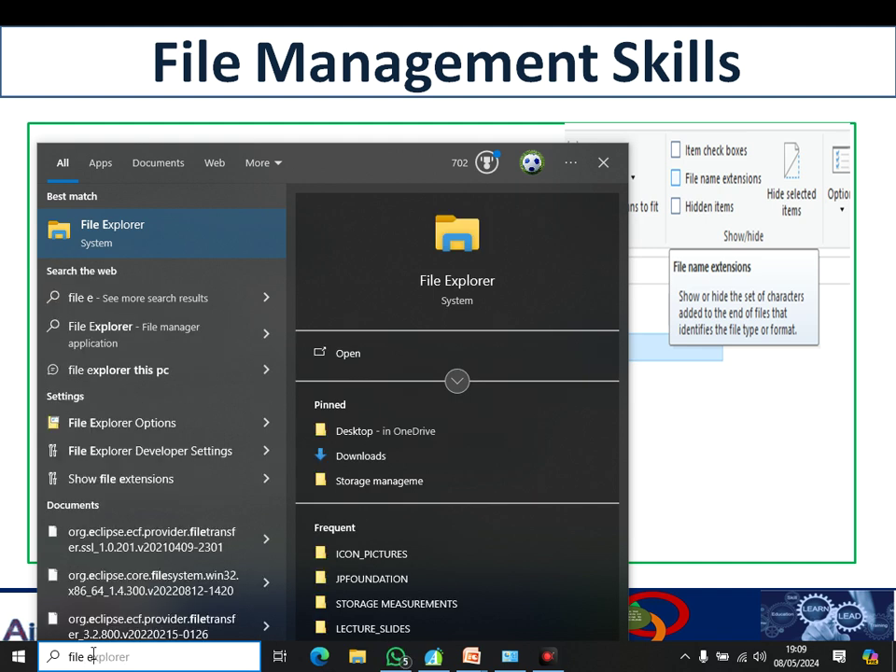
text(xplo)
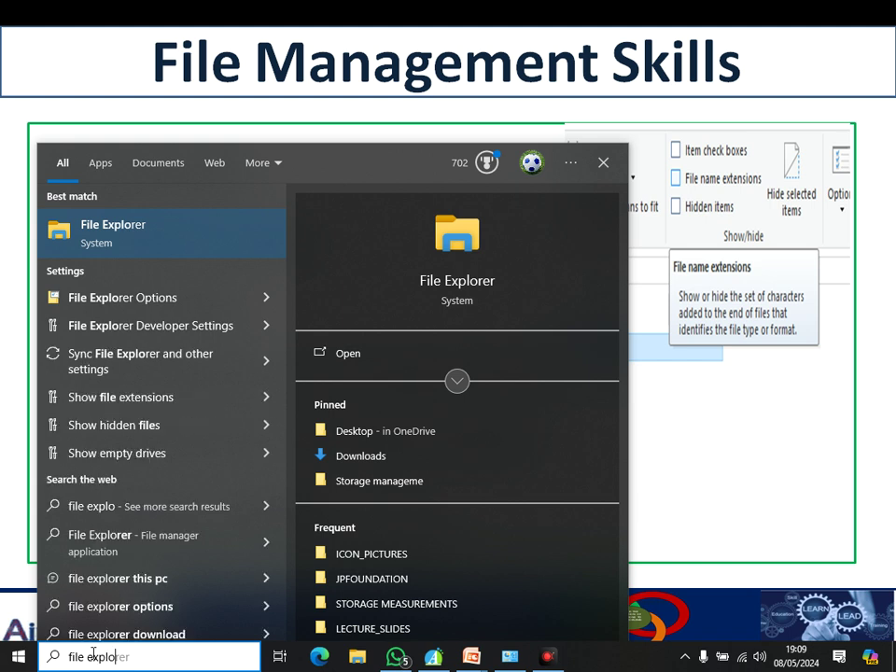
text(re)
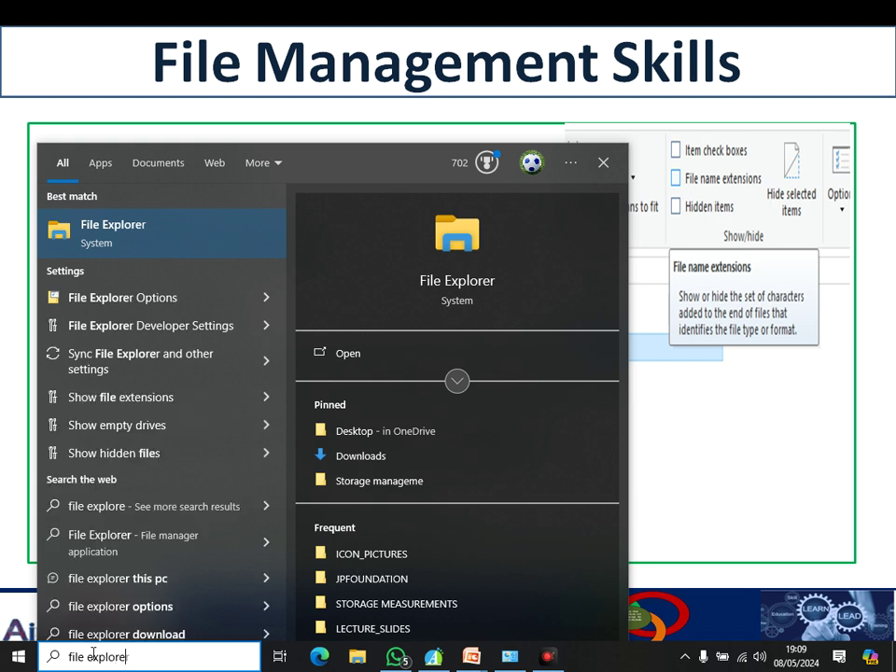
text(r)
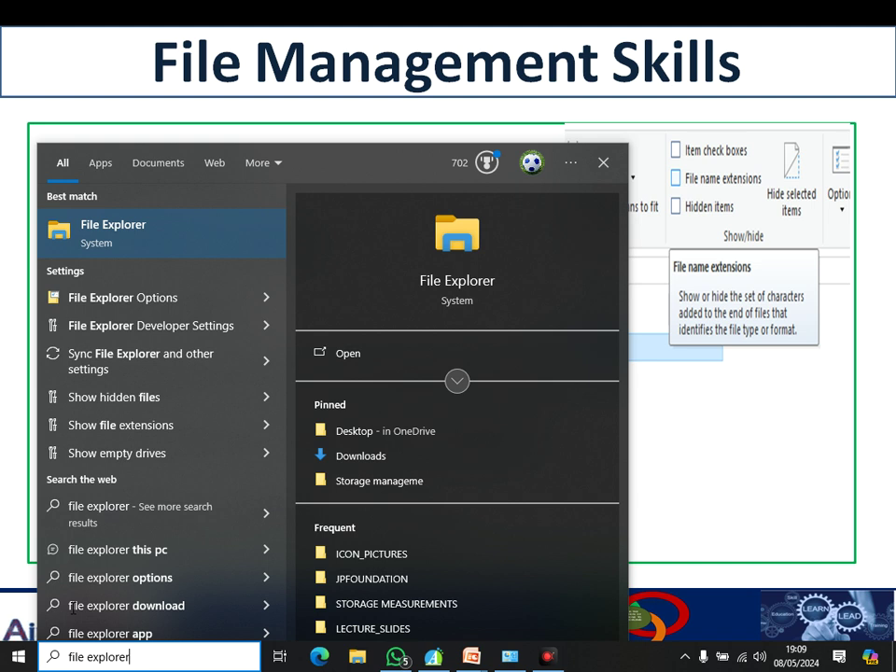
click(103, 241)
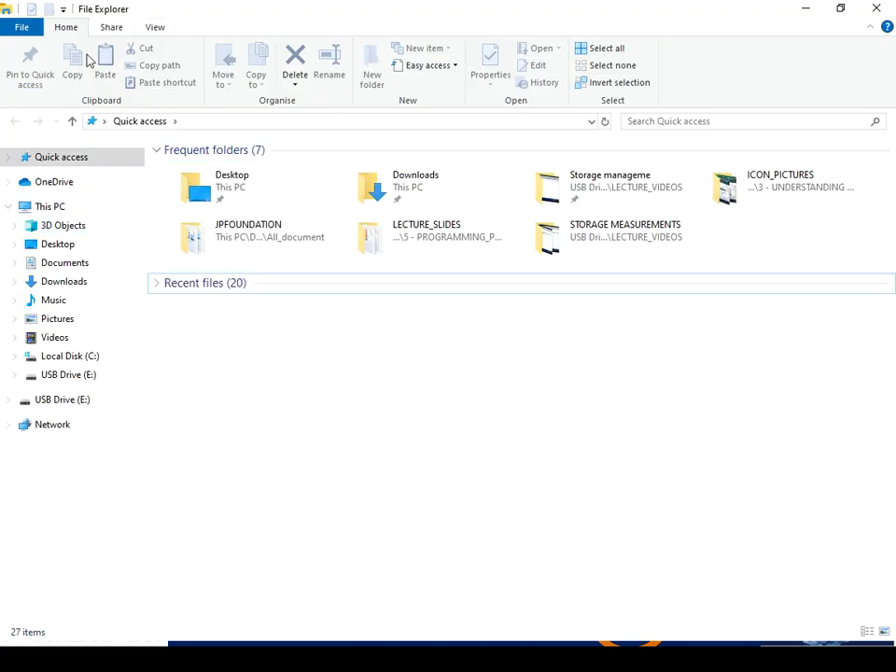
- Display the view options and open the WORD DOCUMENT folder inside Documents
click(110, 26)
click(155, 26)
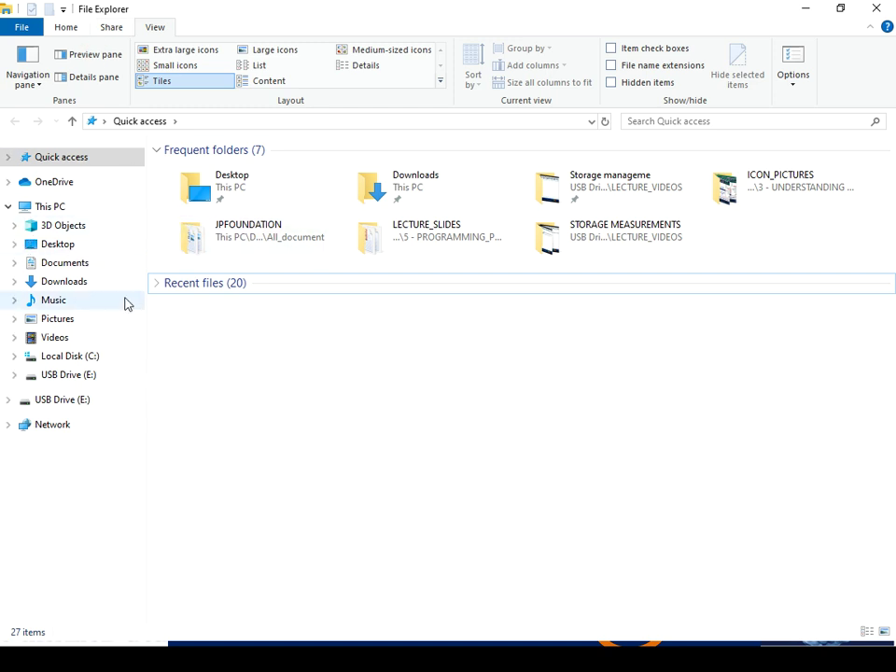
click(69, 265)
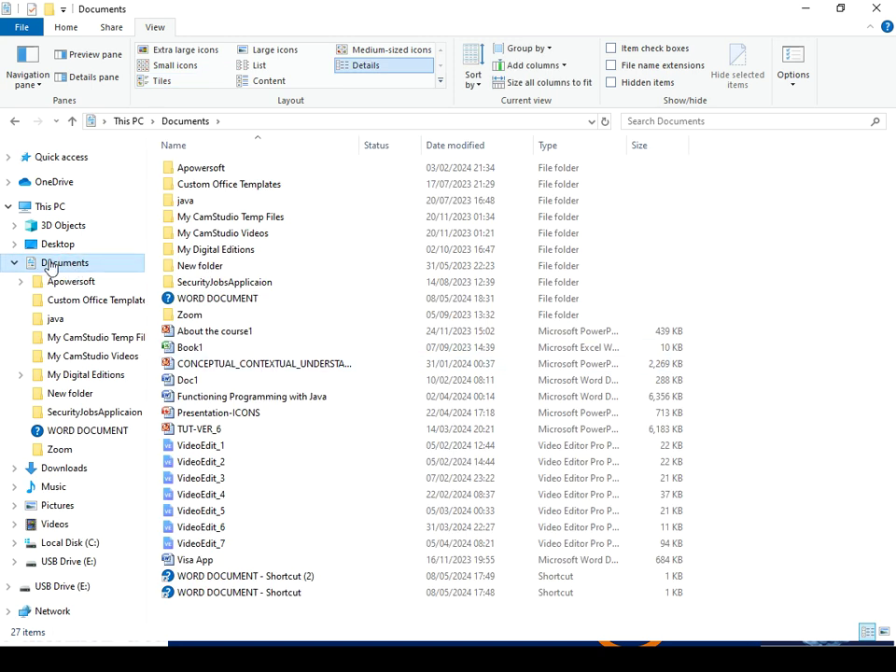
double_click(214, 300)
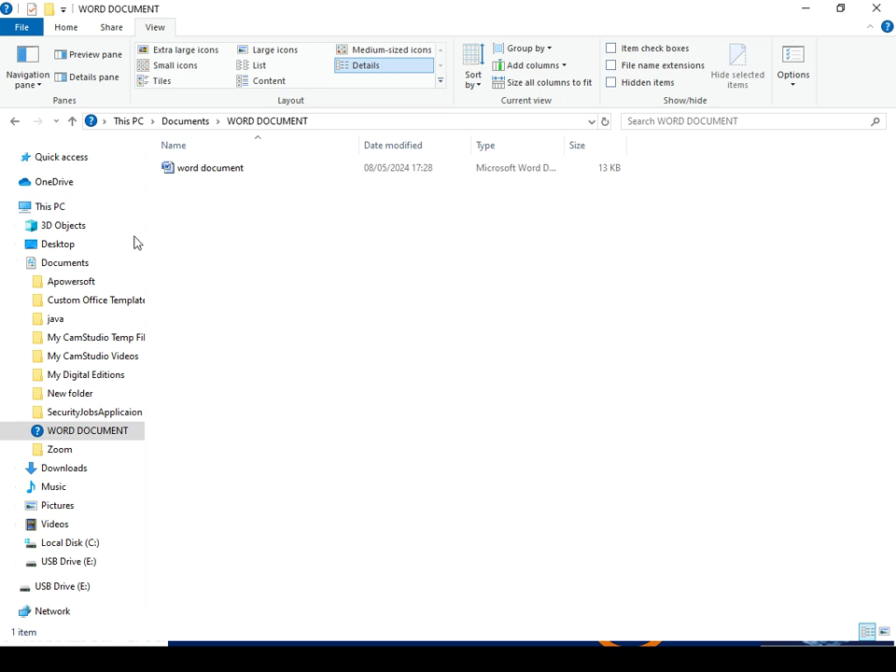
- Create a new folder named "copy of word document" inside the WORD DOCUMENT folder
click(63, 26)
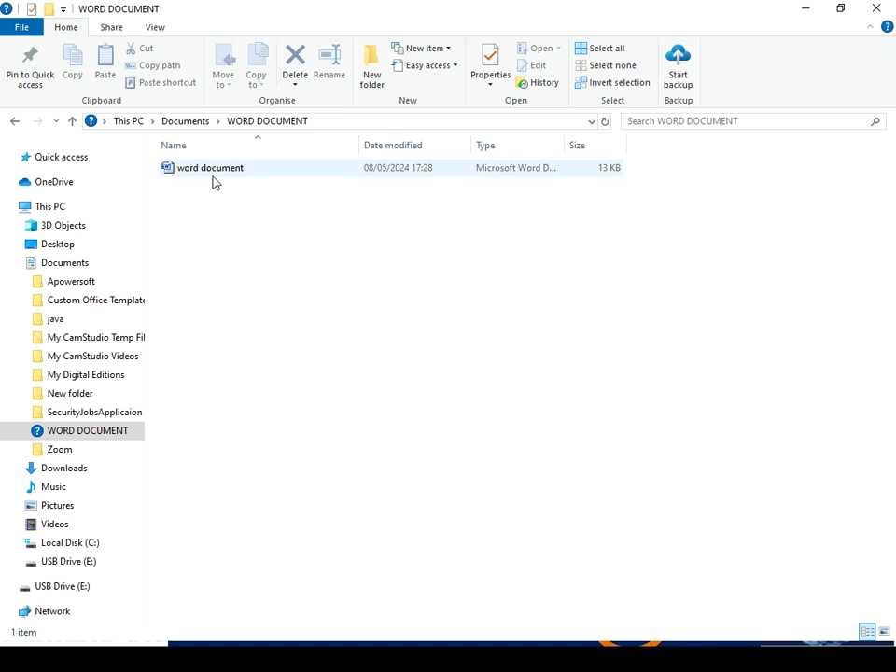
click(372, 82)
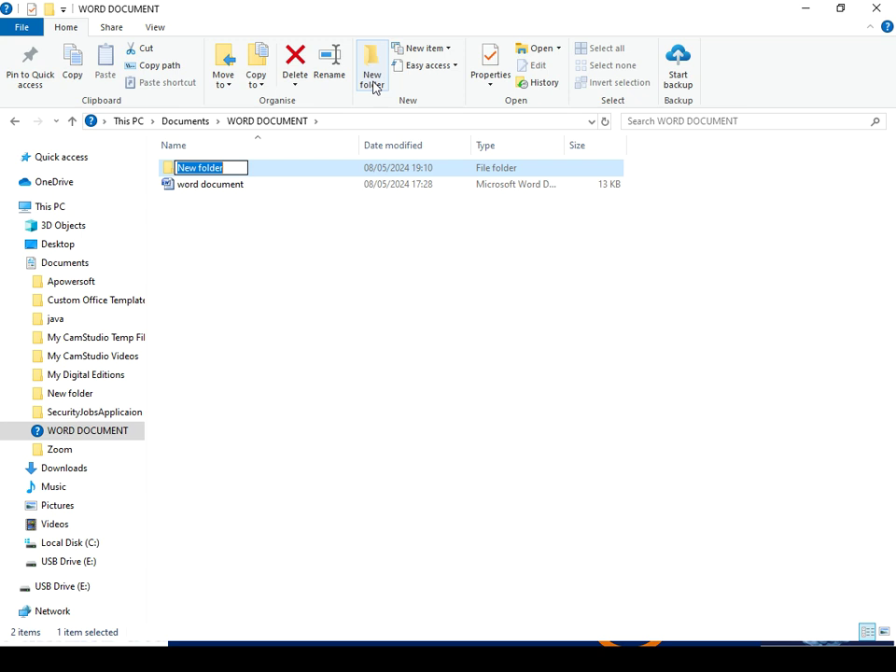
text(copu)
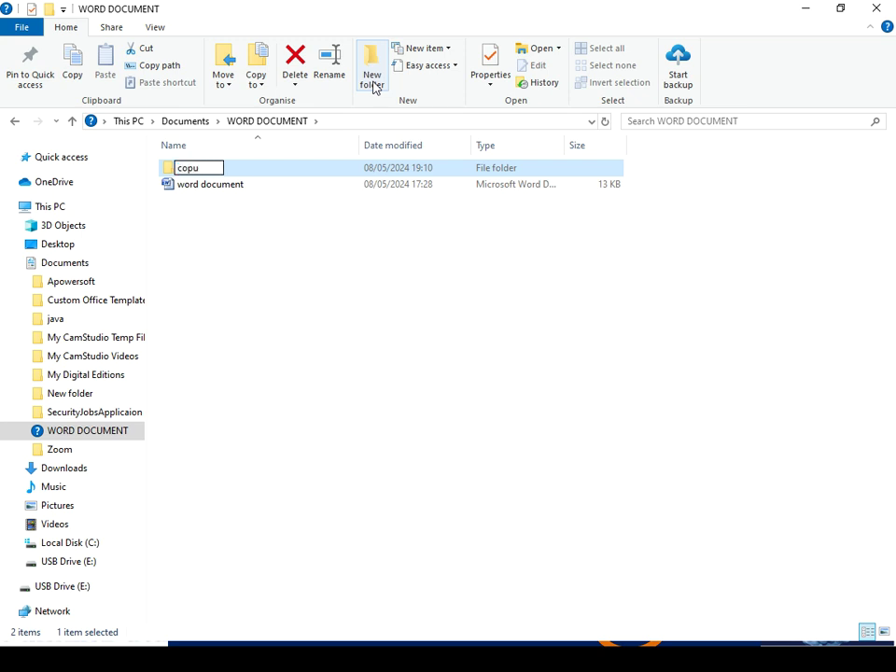
key(BackSpace)
text(y of word )
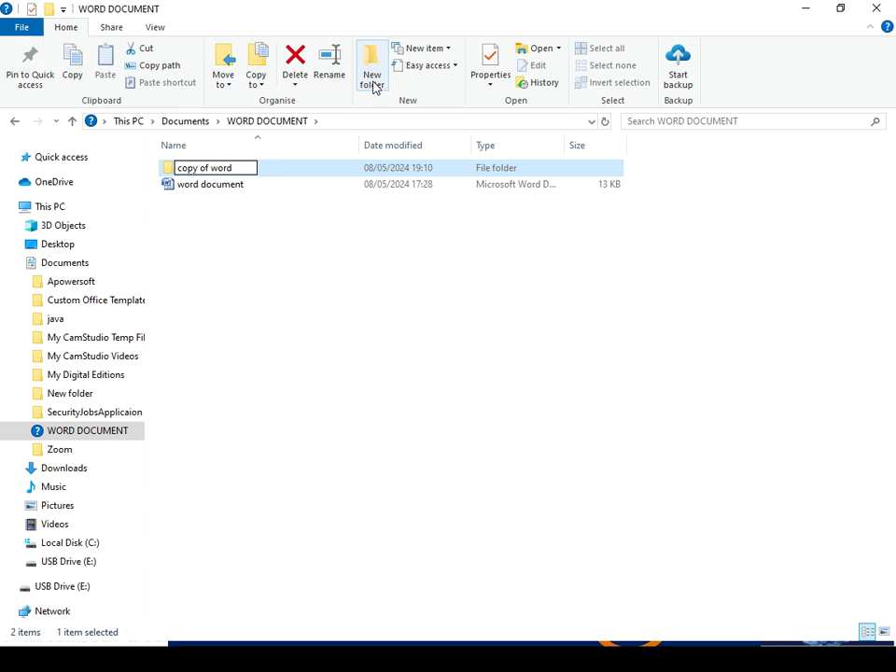
text(document)
key(Return)
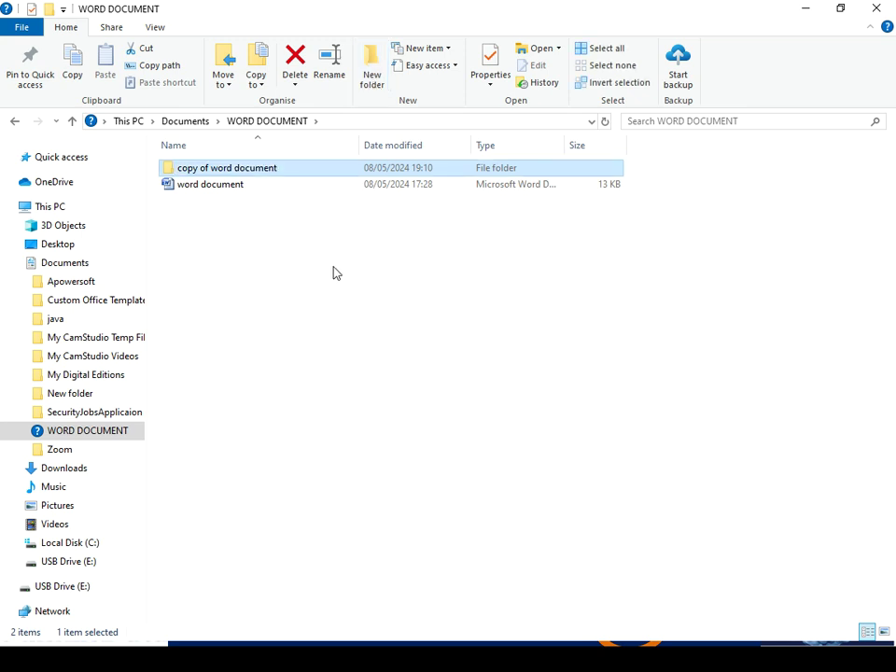
- Copy the "word document" Word file and paste it into the "copy of word document" folder
right_click(201, 188)
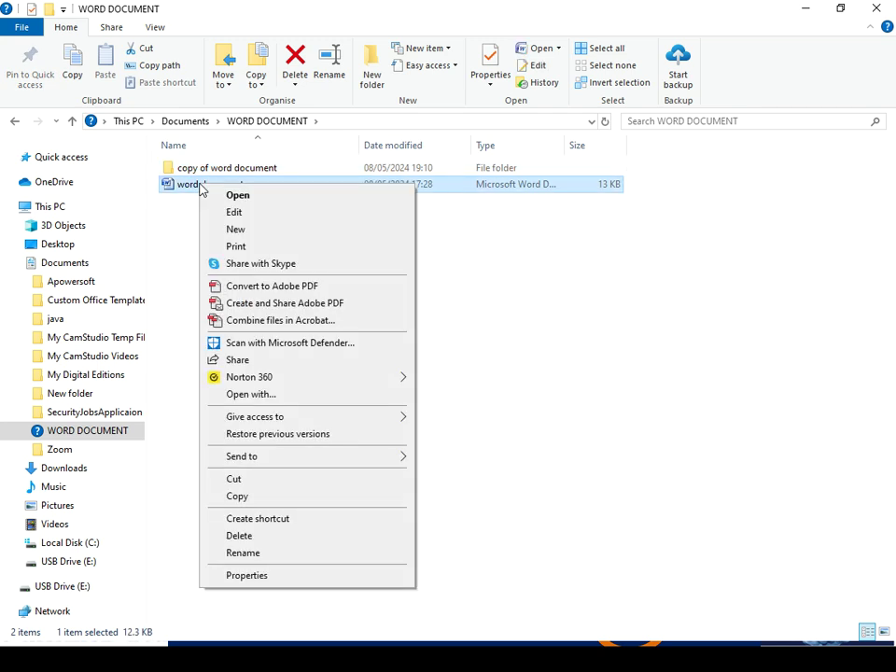
click(248, 497)
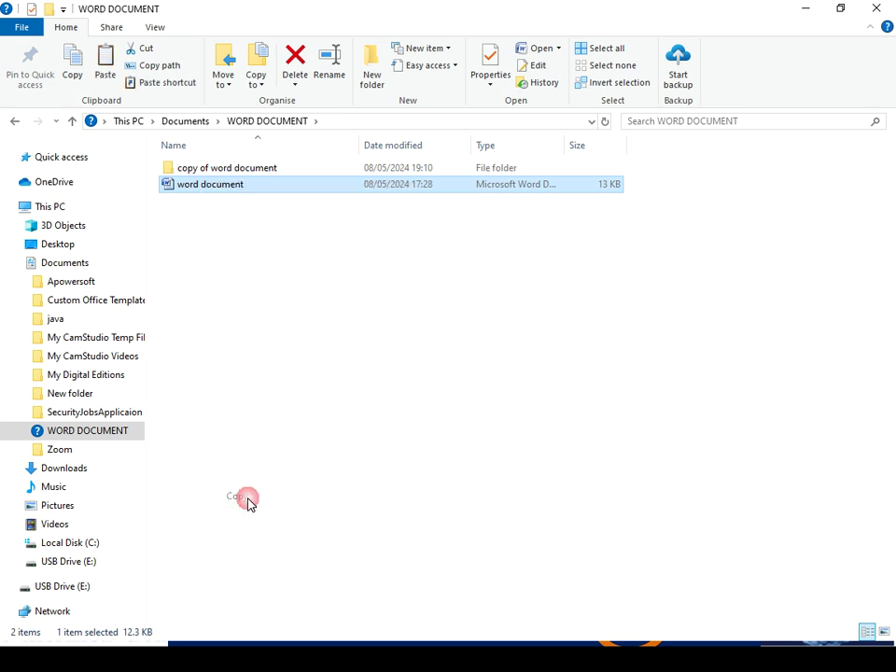
click(231, 170)
right_click(230, 168)
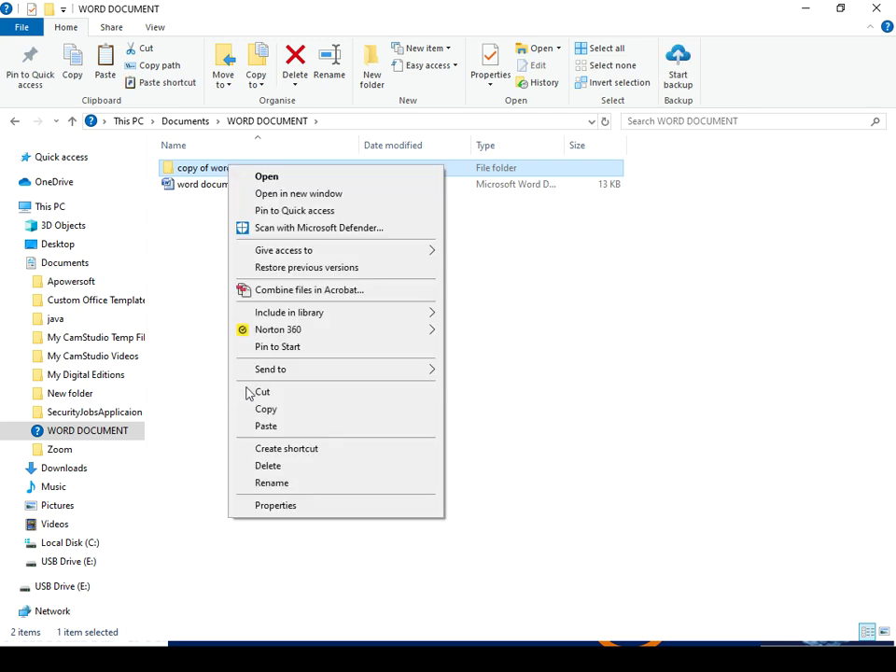
click(188, 321)
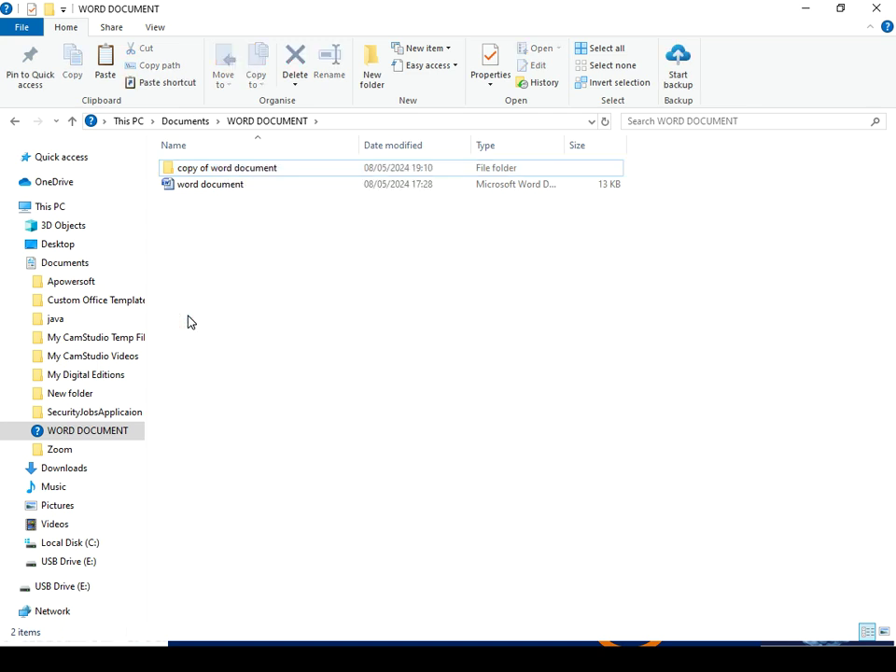
double_click(255, 171)
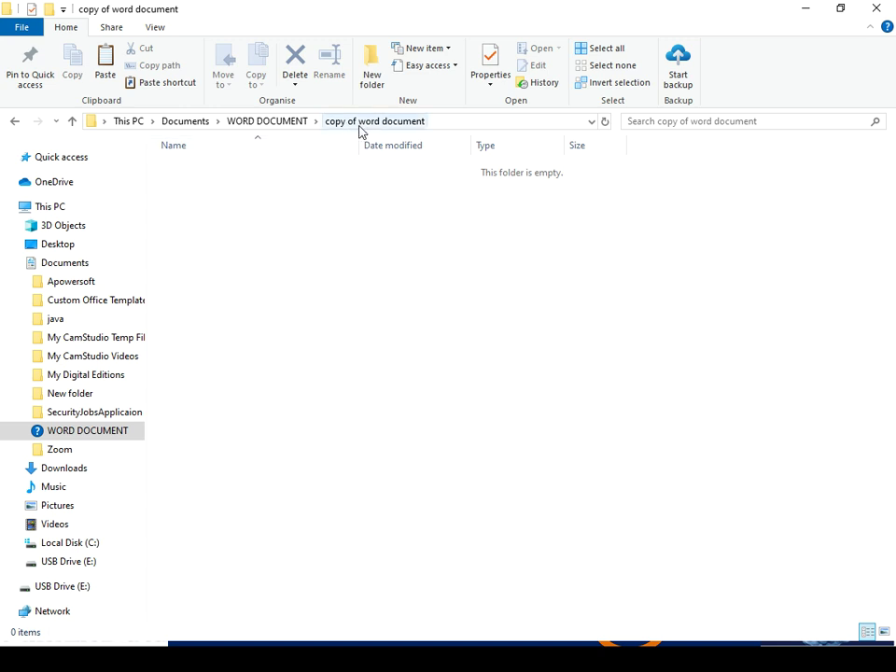
click(263, 242)
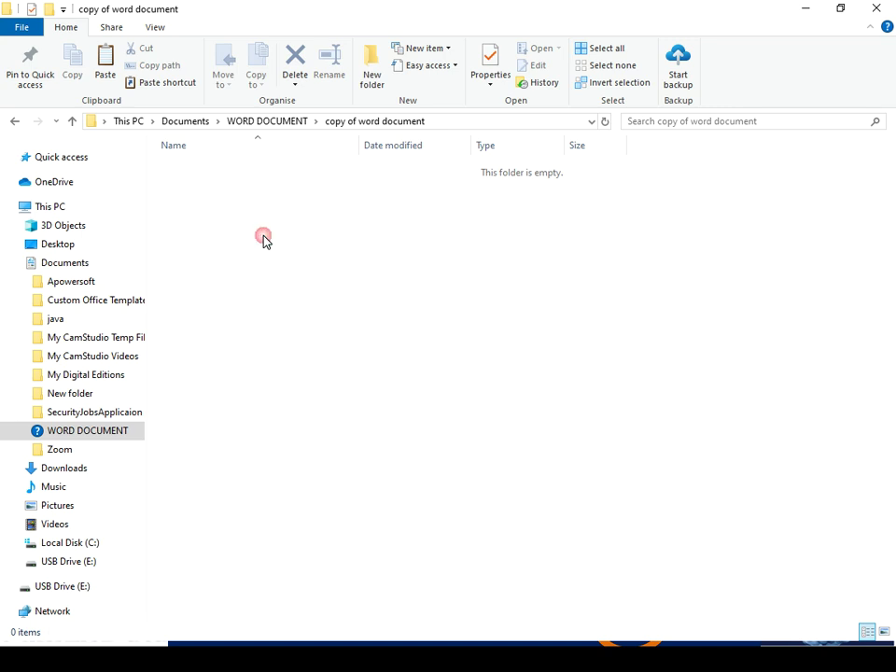
click(73, 124)
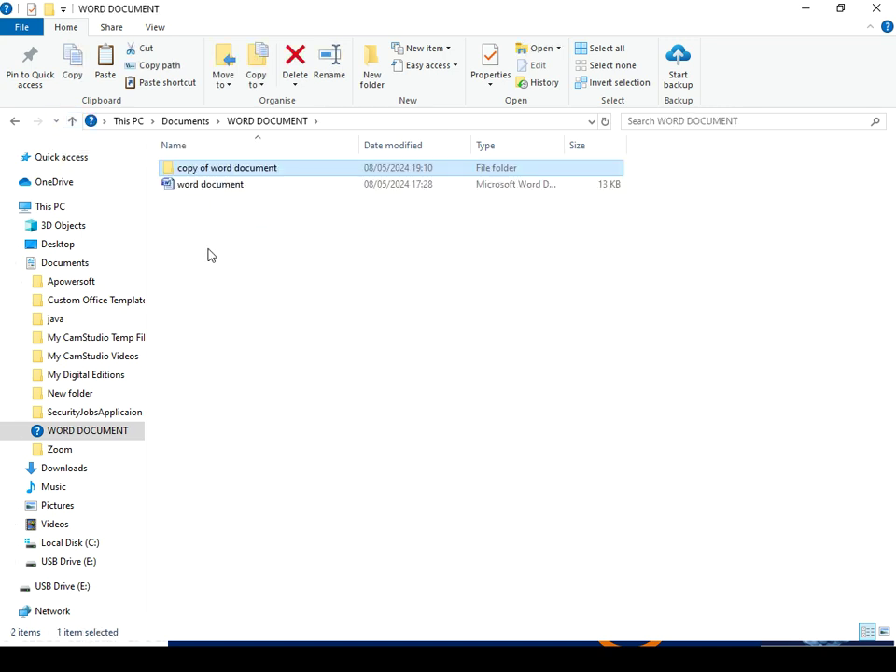
right_click(240, 171)
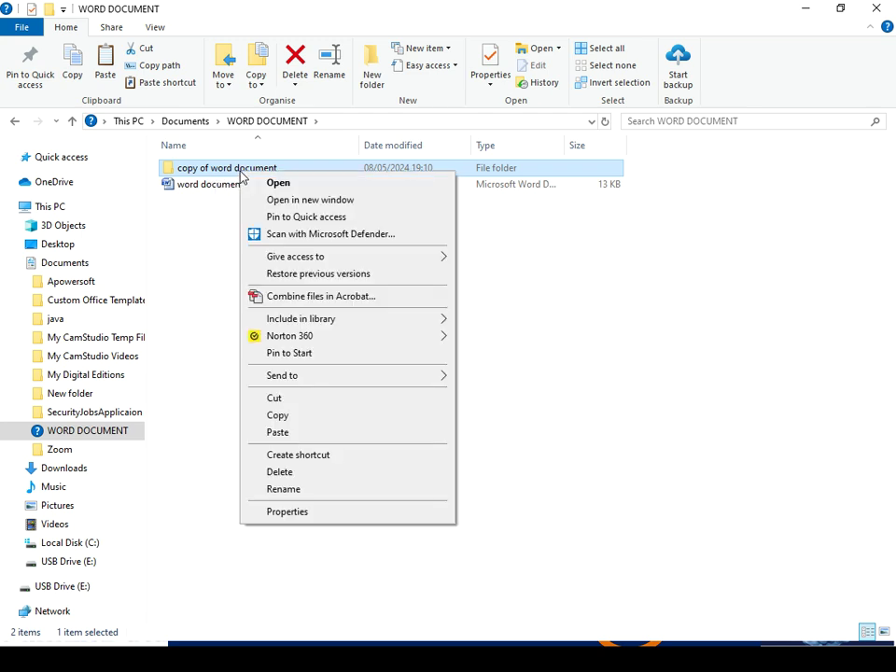
click(275, 433)
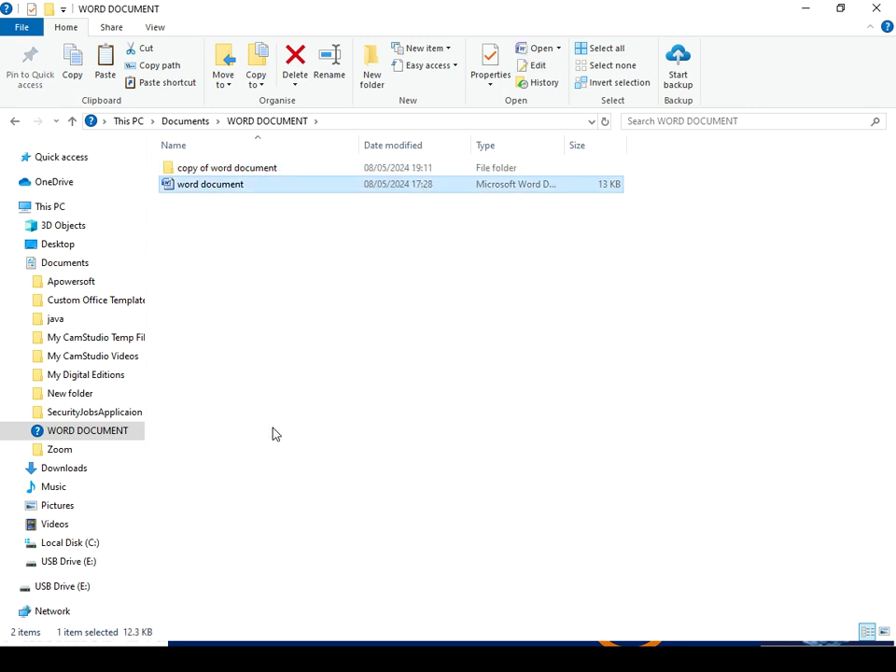
- Open the pasted Word file in the "copy of word document" folder to check its contents, then close it and return to the WORD DOCUMENT folder
double_click(209, 171)
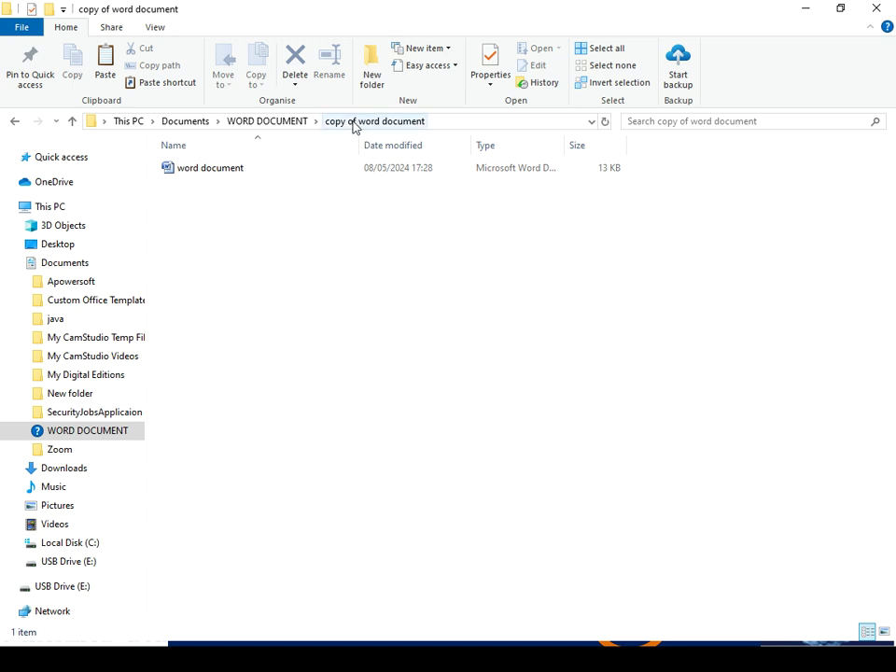
double_click(211, 174)
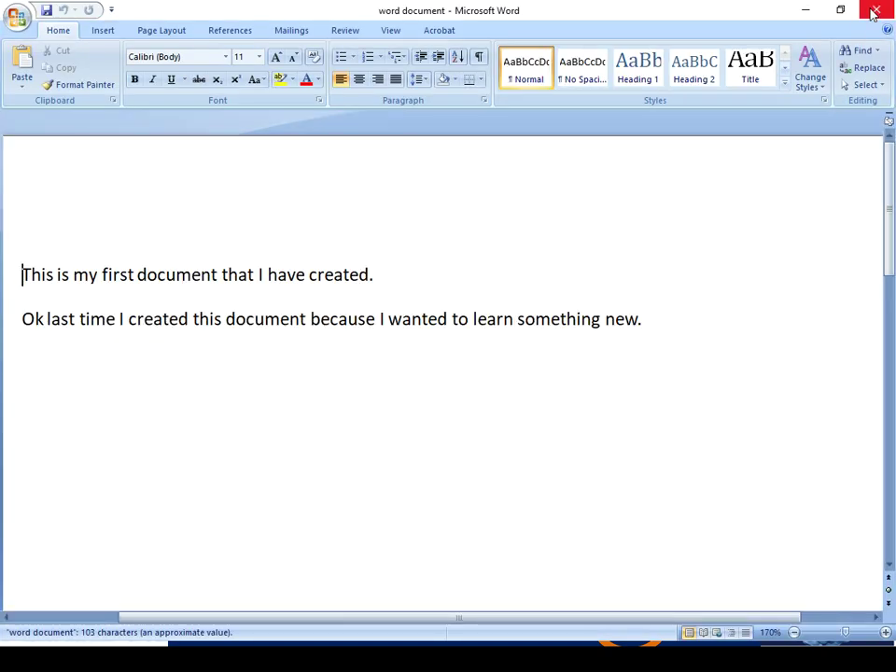
click(873, 11)
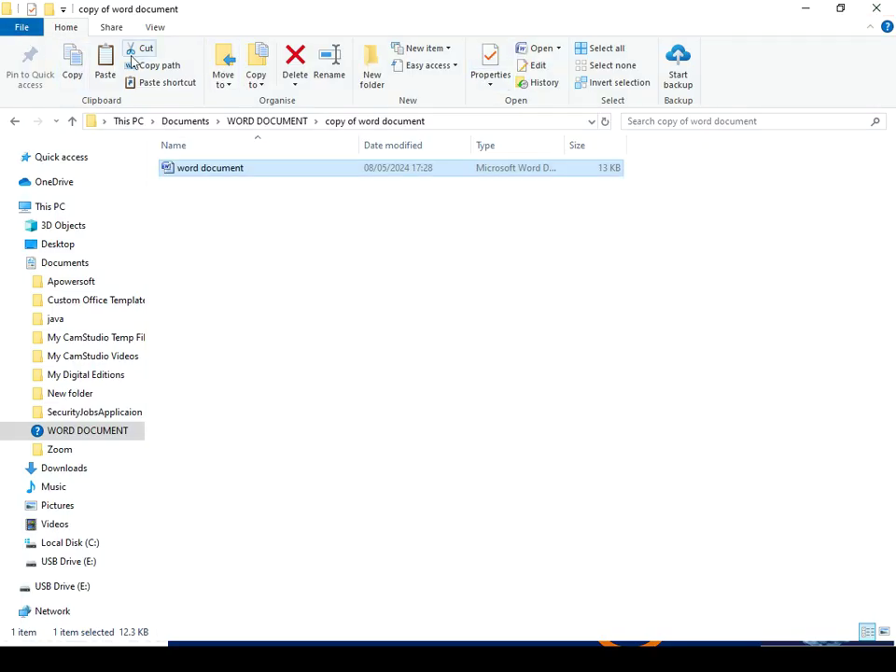
click(73, 127)
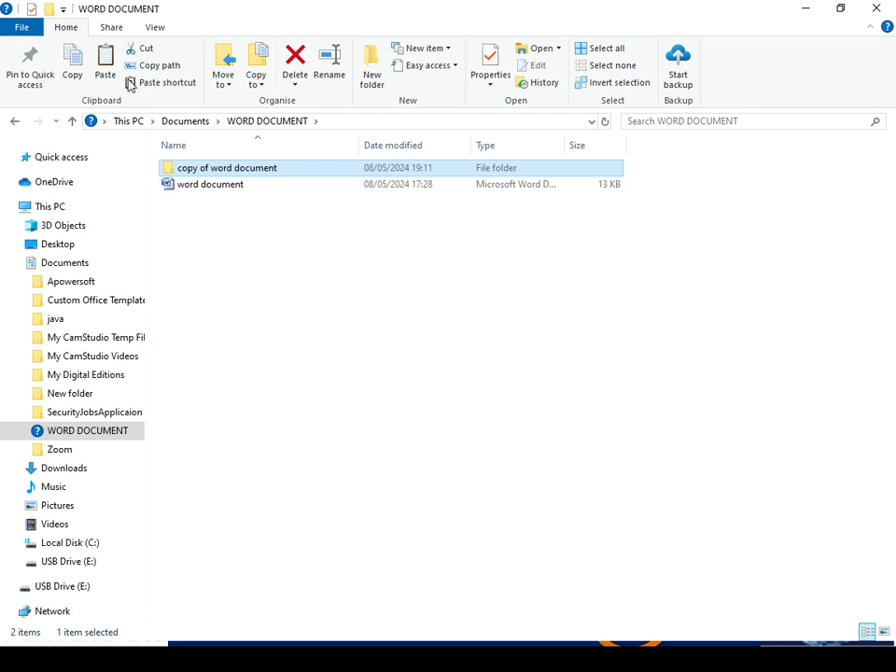
- Show file name extensions for the files in the WORD DOCUMENT folder
click(154, 28)
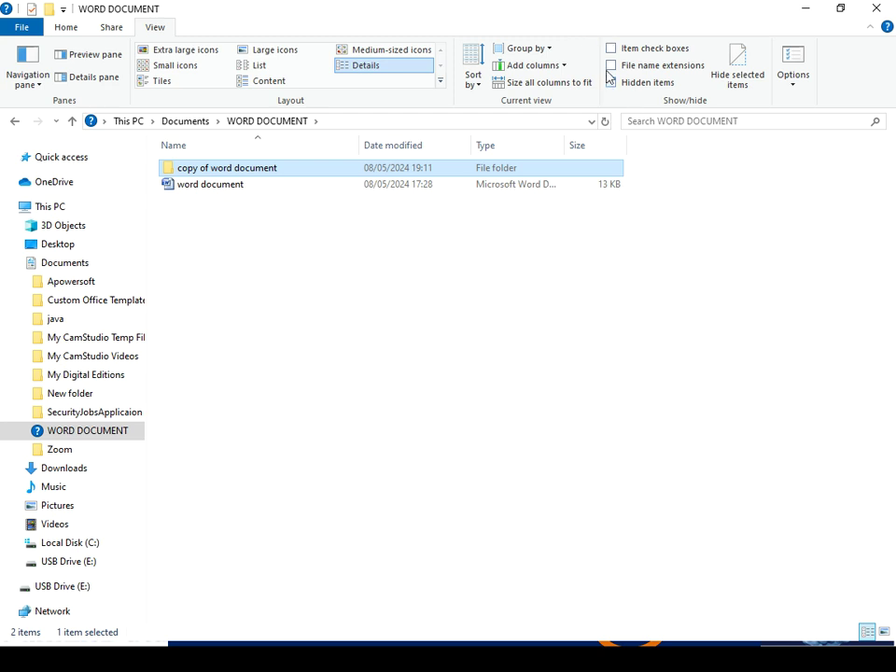
click(548, 55)
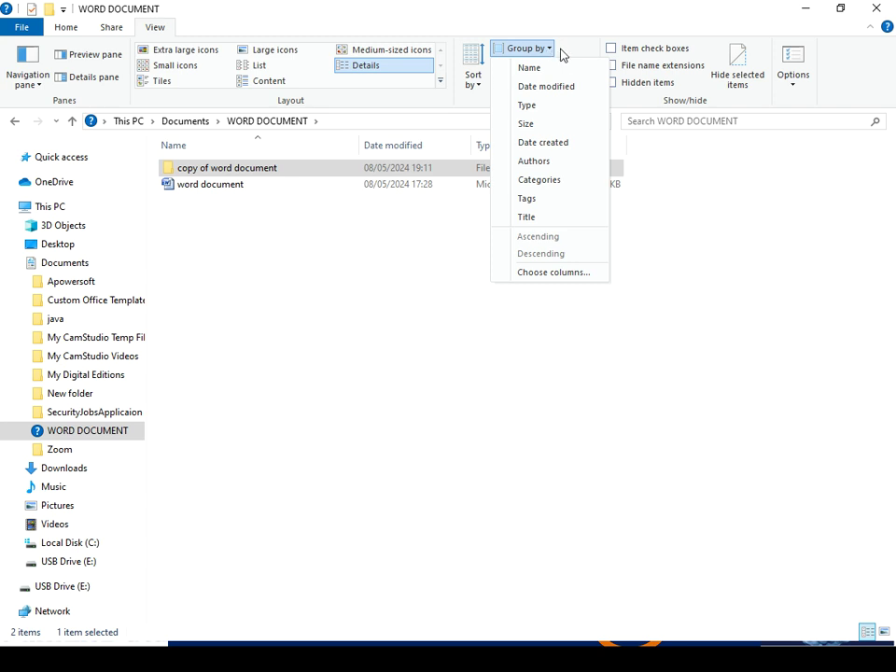
click(559, 51)
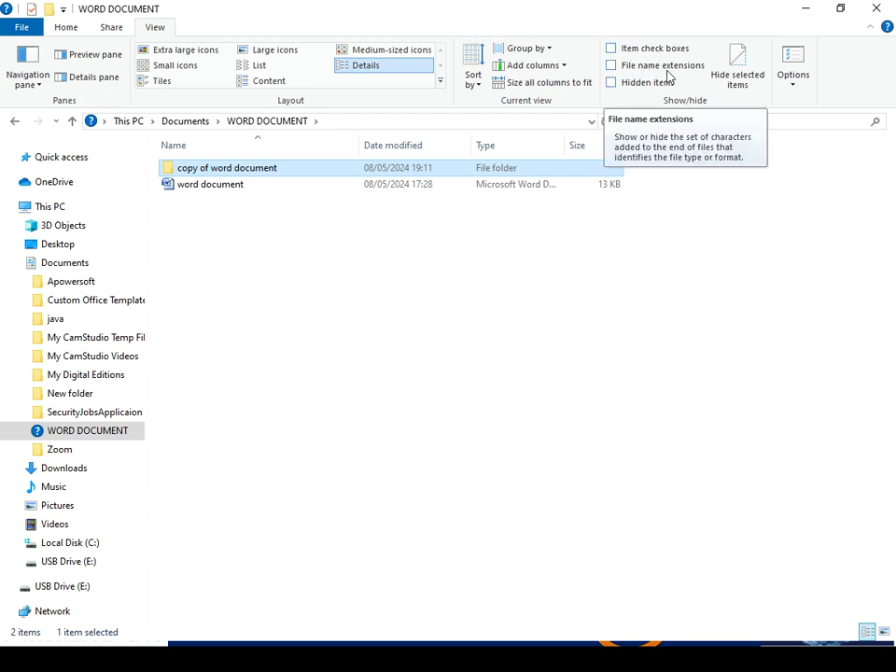
click(612, 66)
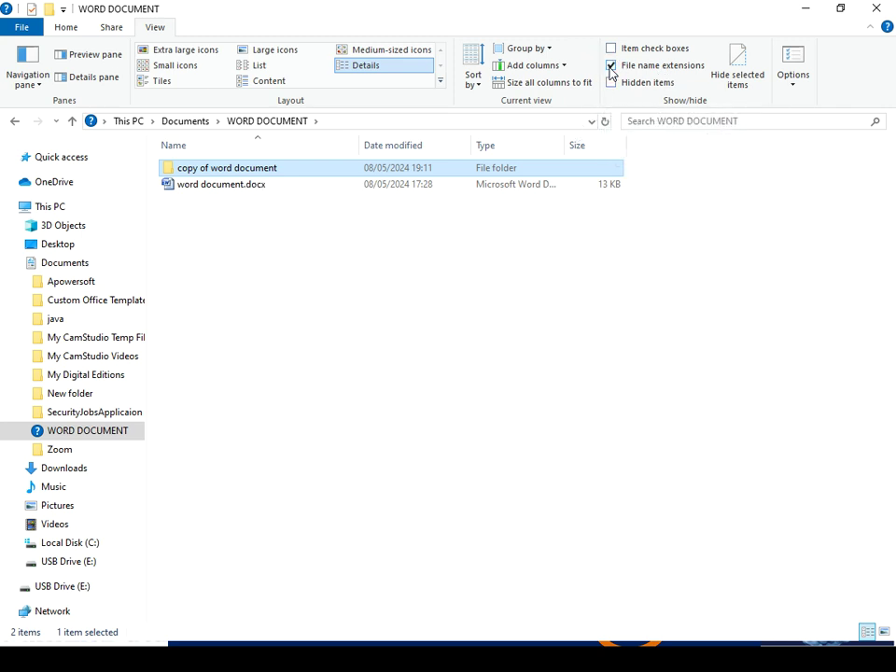
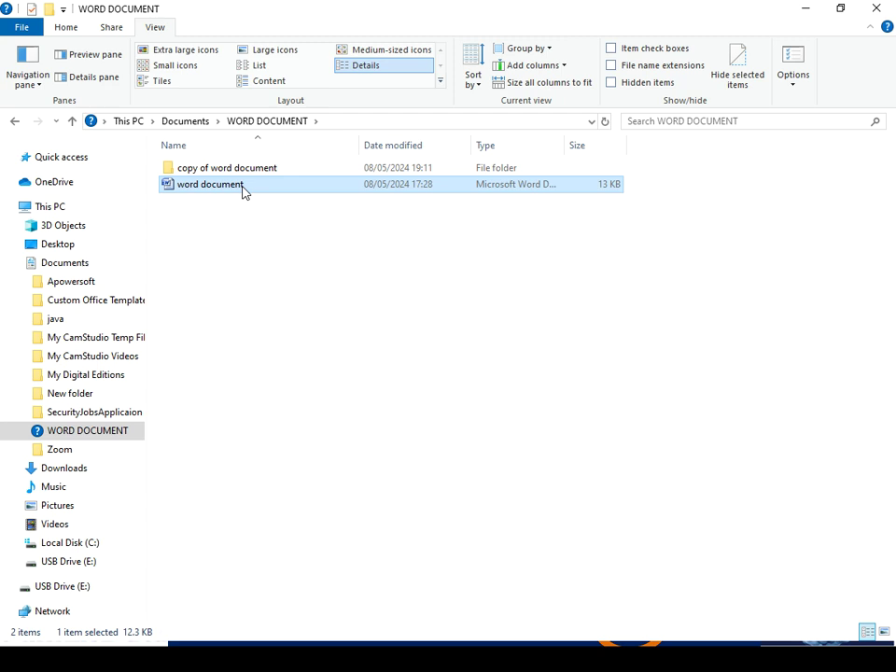
click(611, 66)
- Open the "copy of word document" folder, hide its file name extensions and show them again, and close the window
click(251, 168)
double_click(250, 169)
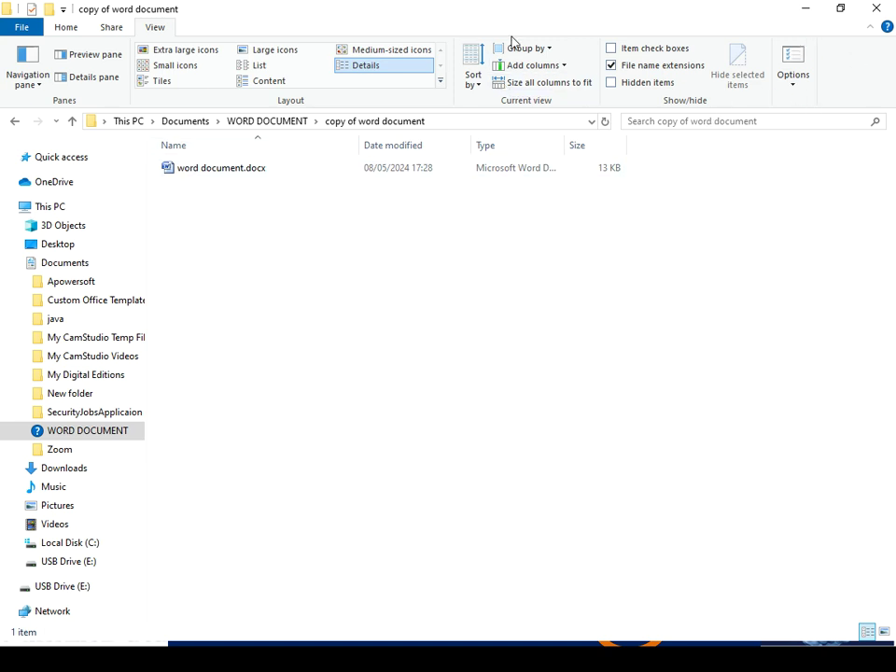
click(611, 67)
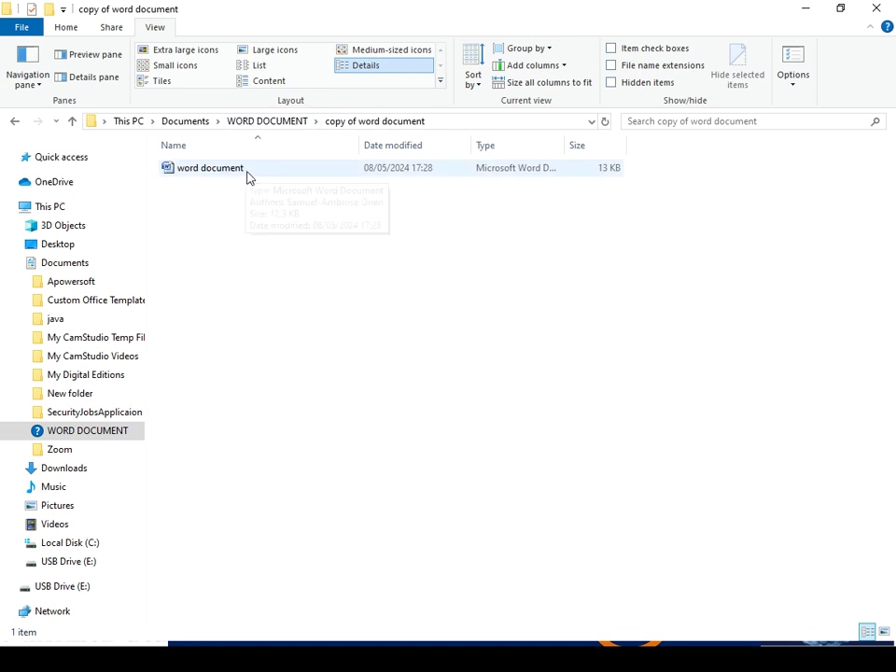
click(612, 67)
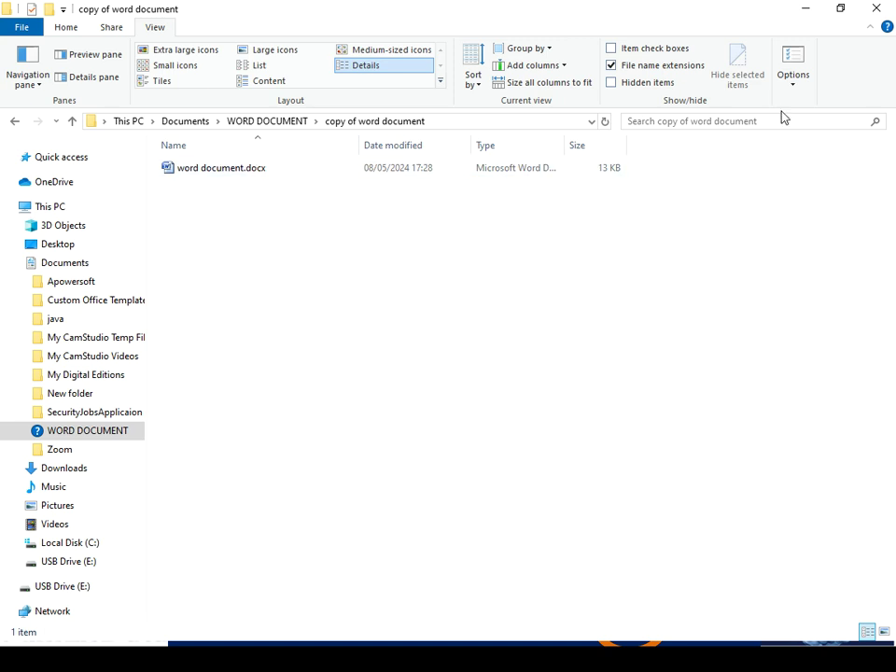
click(876, 9)
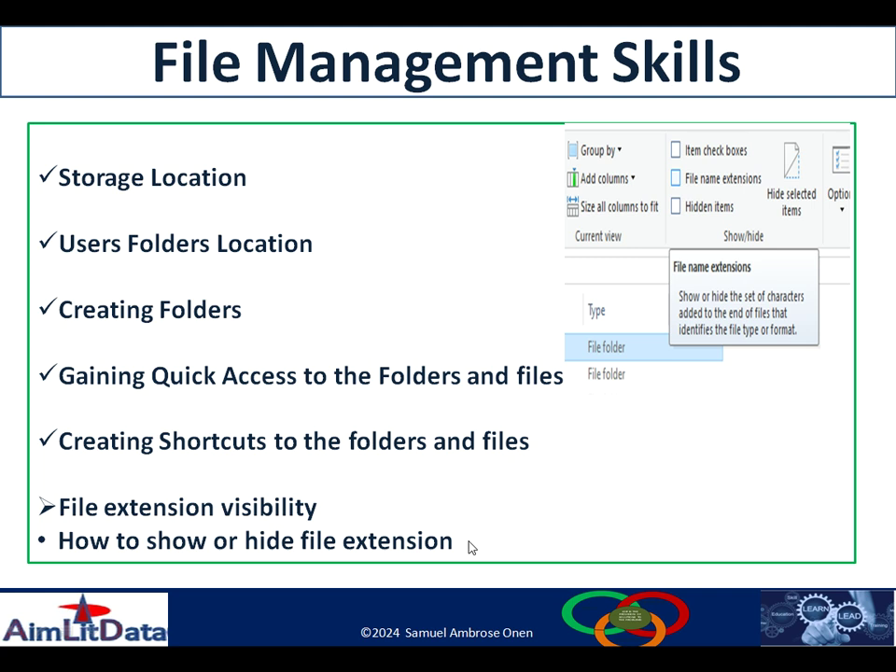
- Show the desktop, open the WORD DOCUMENT folder from its desktop shortcut and display the view options
key(super+d)
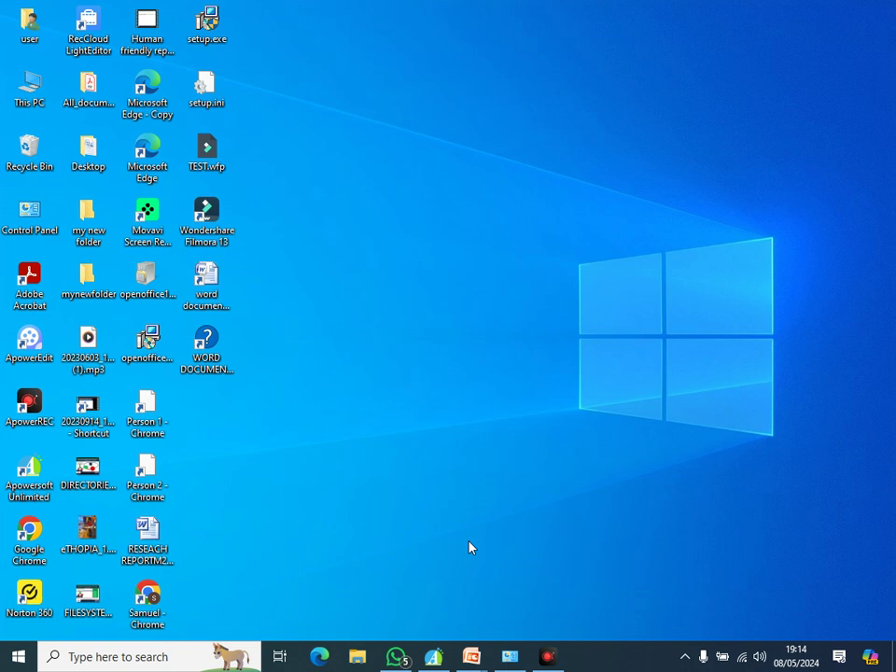
double_click(228, 367)
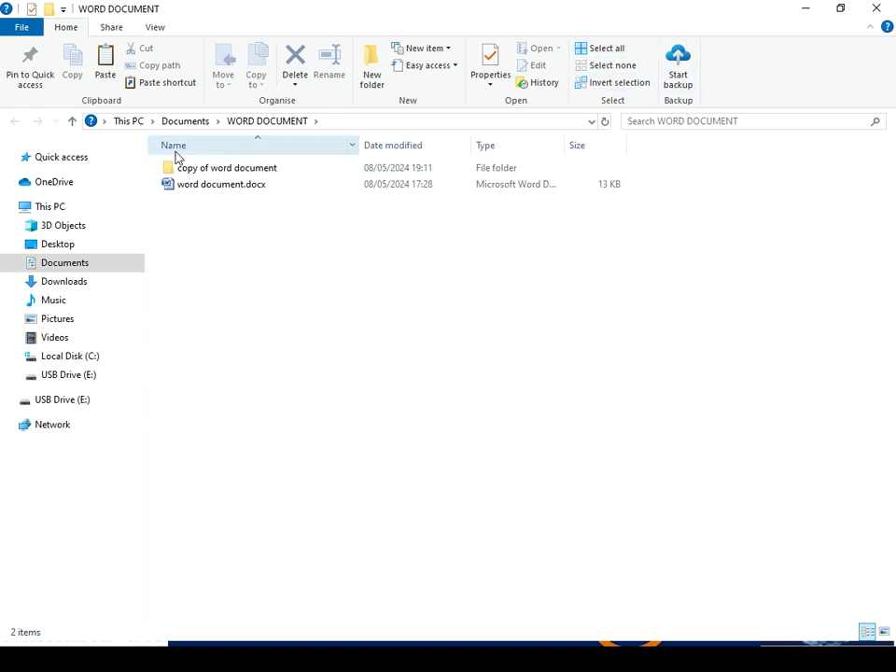
click(111, 29)
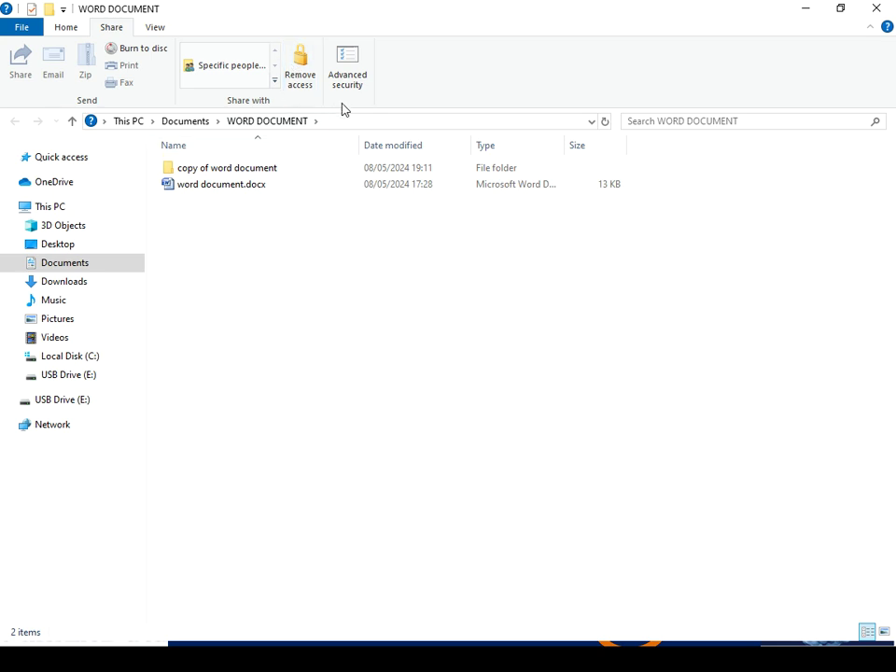
click(155, 27)
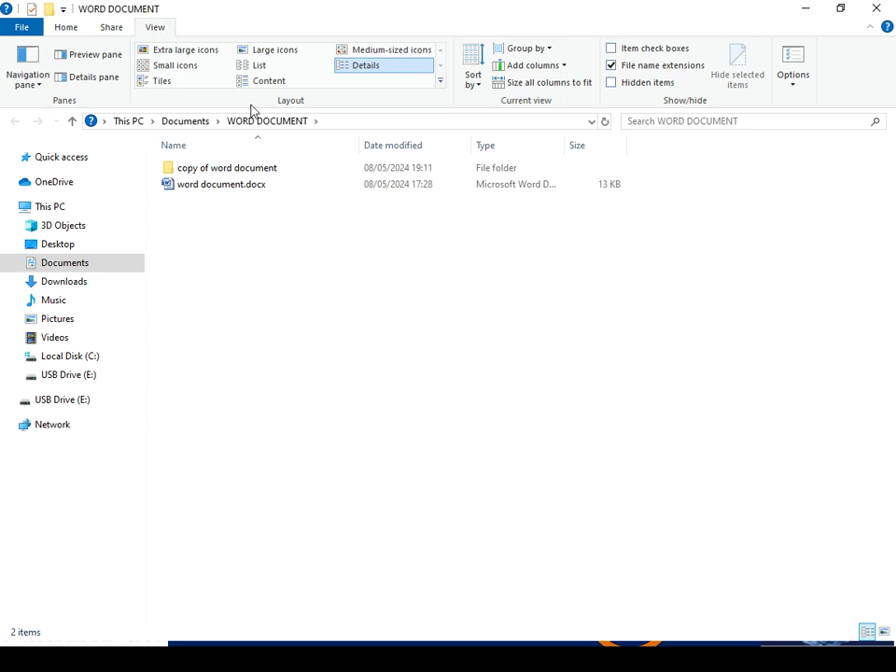
- Try the List, Large icons and Extra large icons layouts on the WORD DOCUMENT folder and settle on the Content layout
click(259, 68)
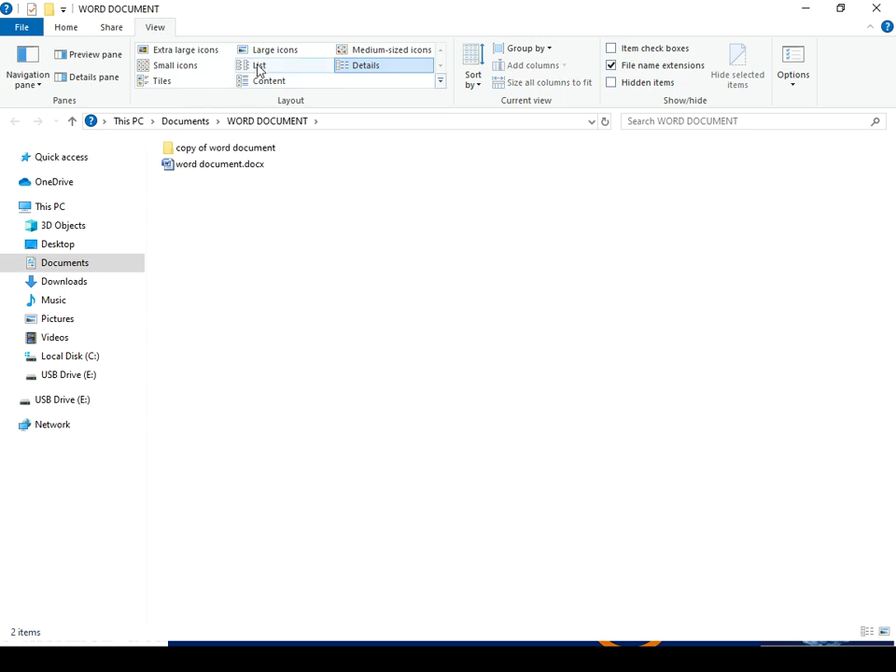
click(191, 189)
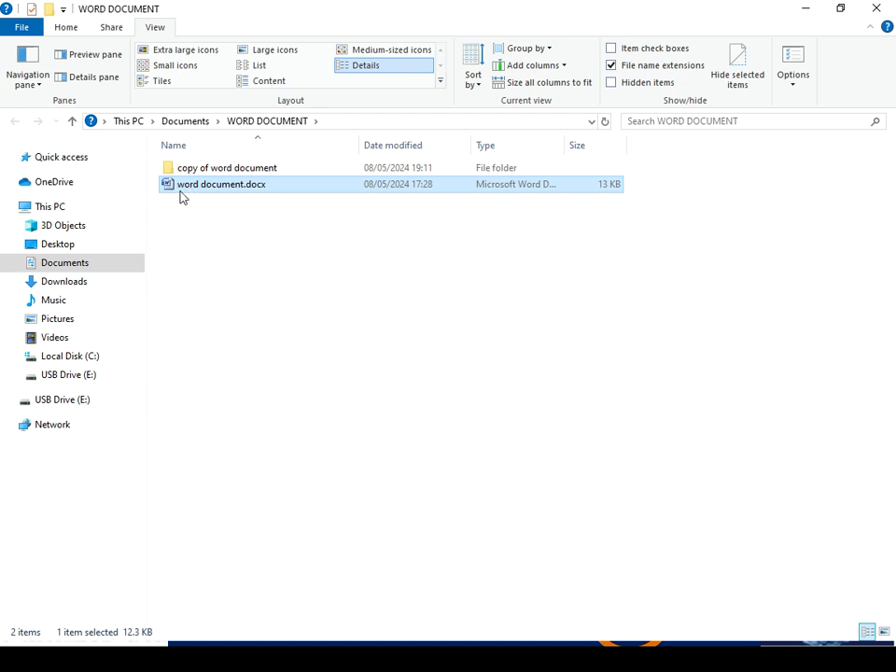
click(263, 52)
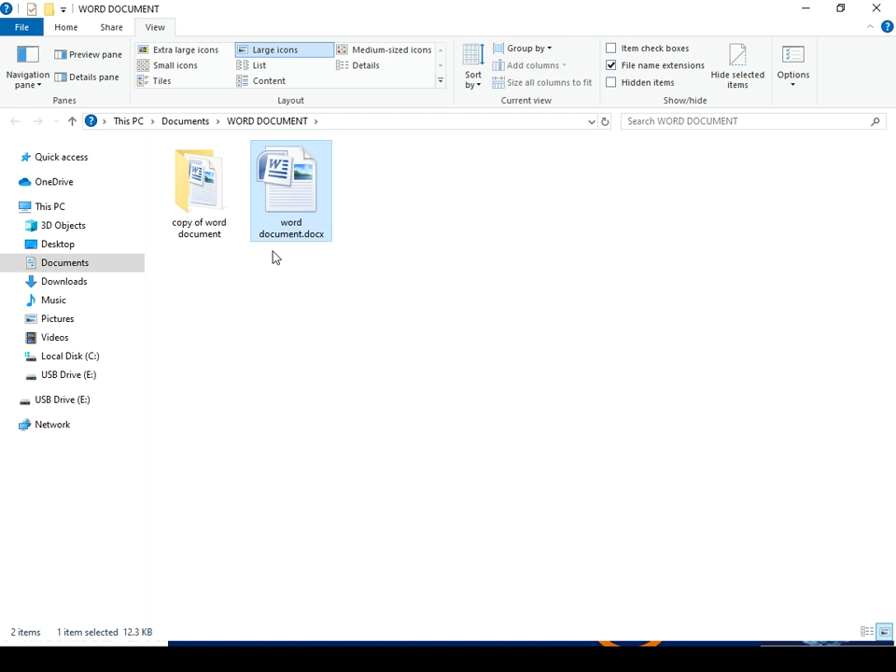
click(175, 53)
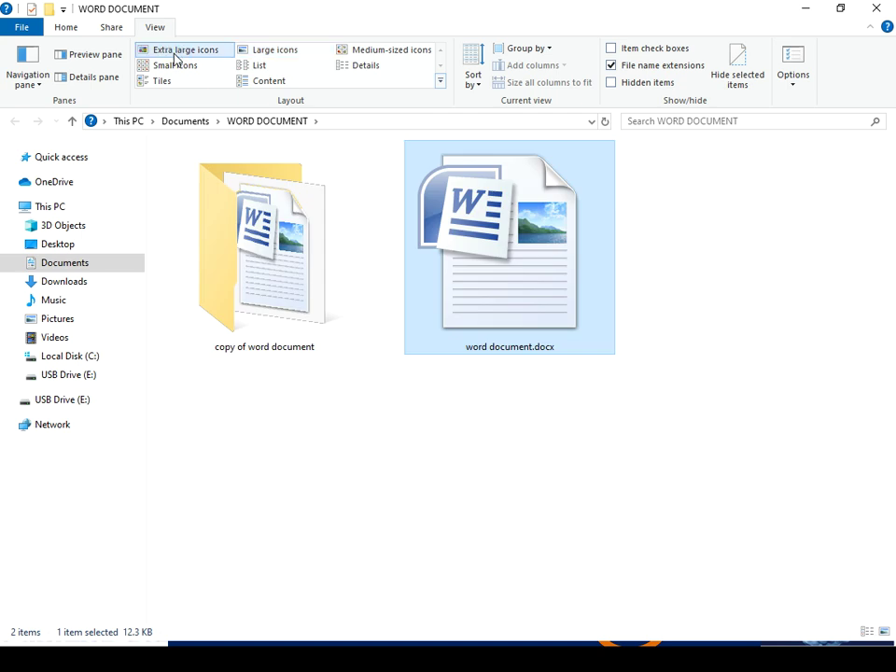
click(172, 69)
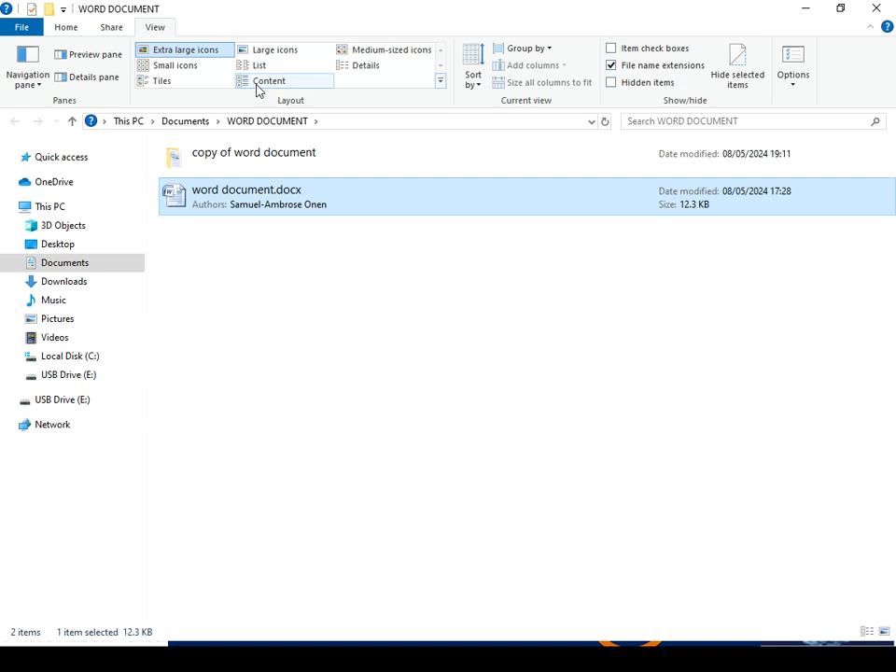
click(256, 67)
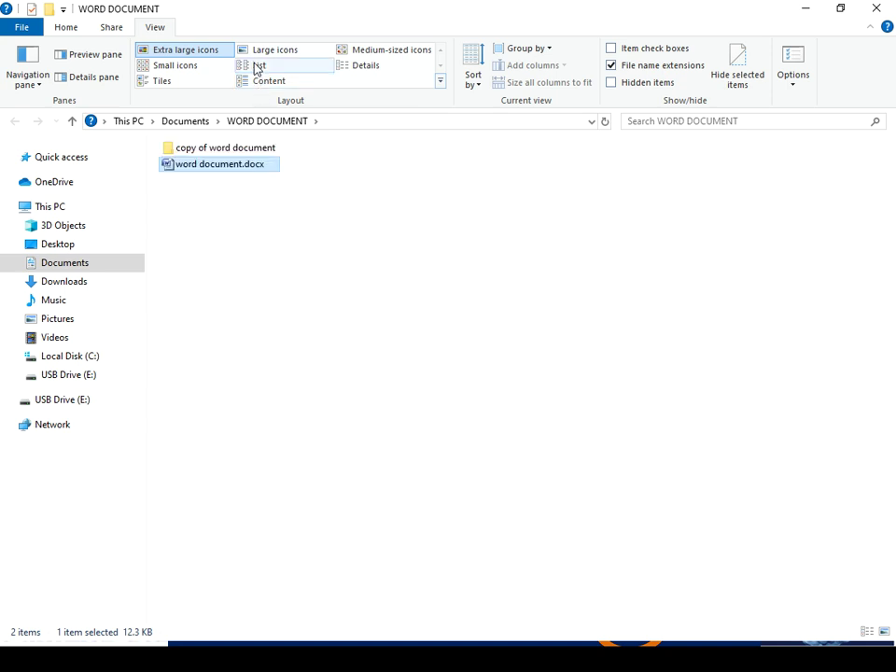
click(266, 89)
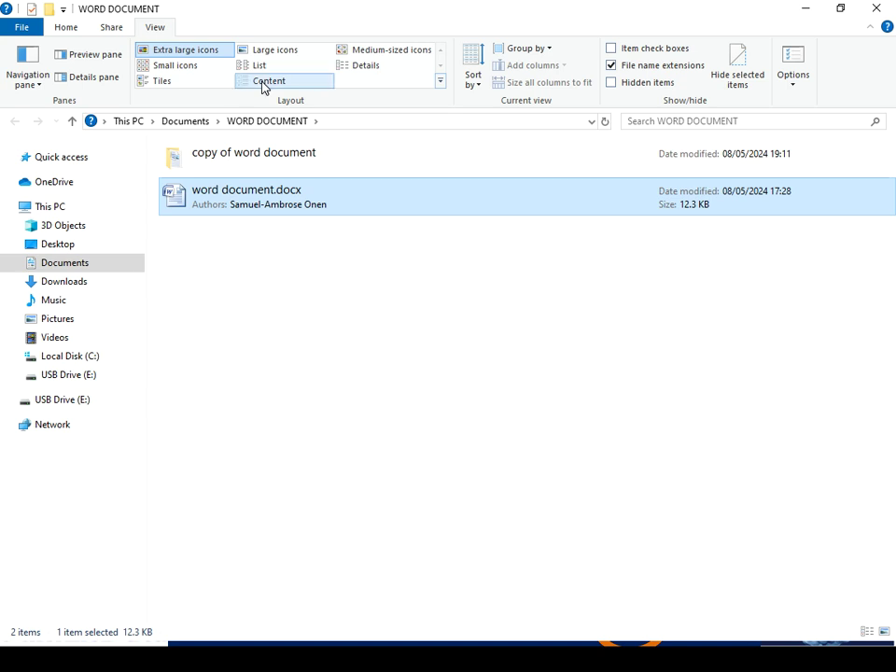
click(264, 84)
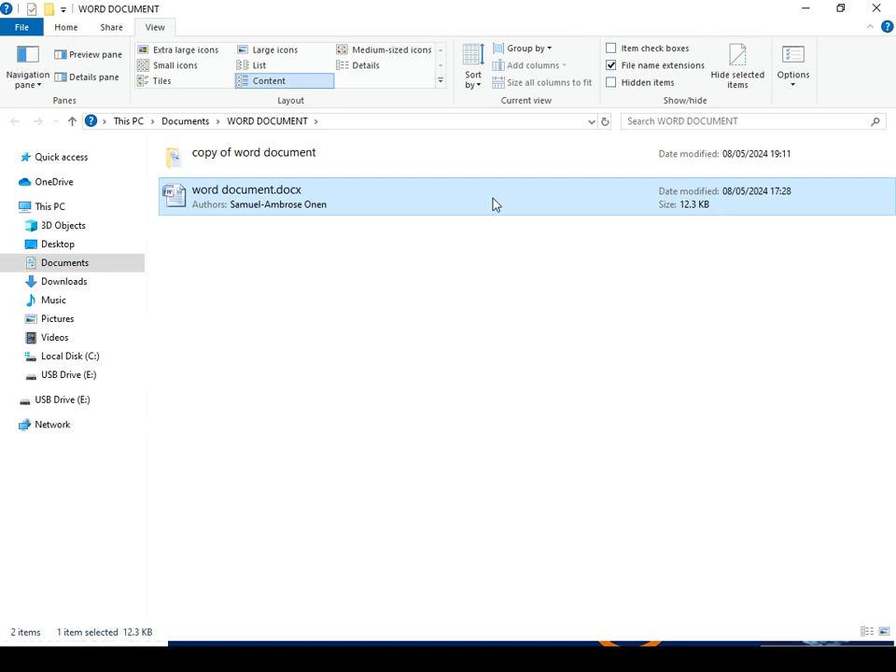
click(267, 55)
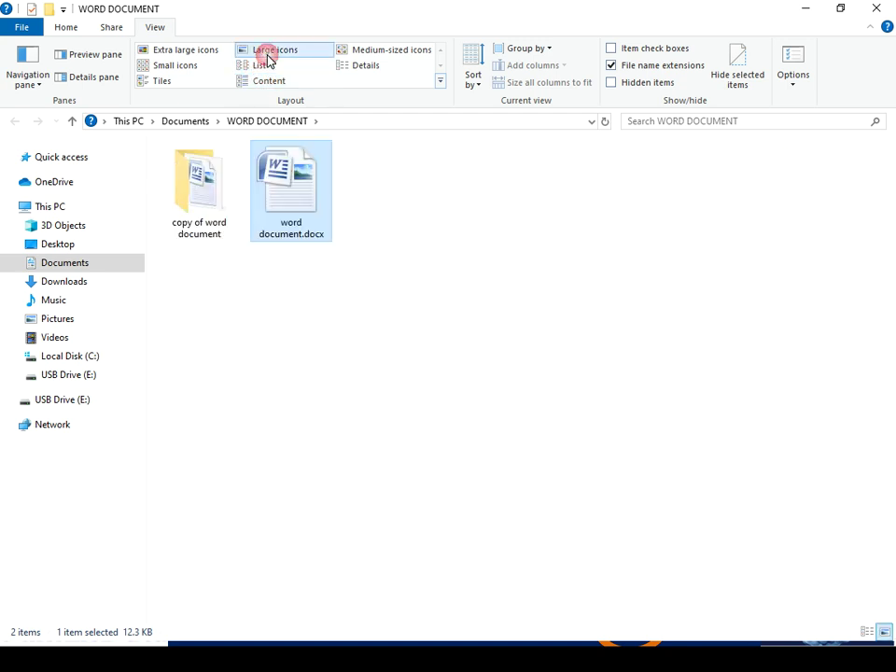
click(263, 81)
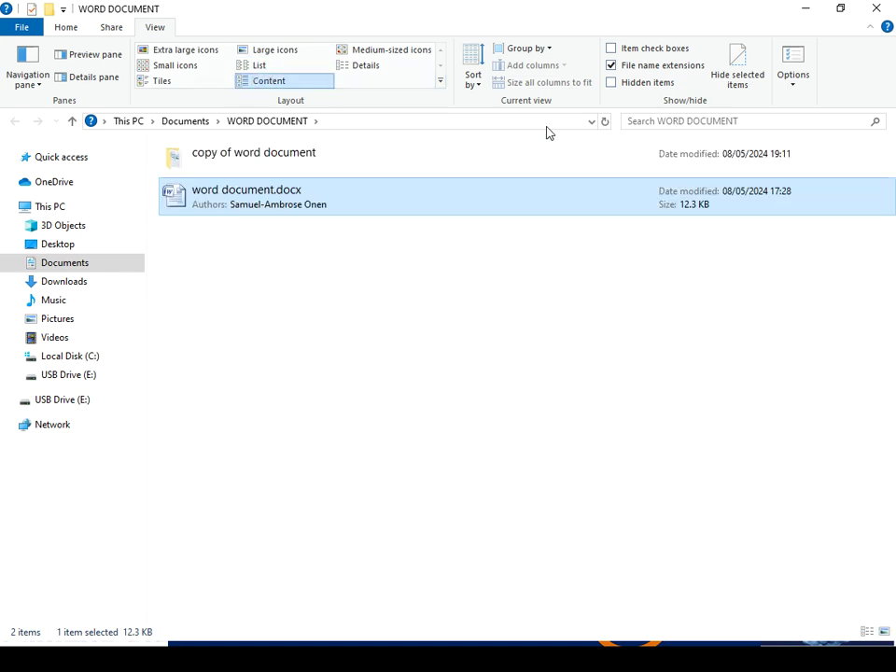
- Switch the display of hidden items on and back off, and hide the file name extensions in the WORD DOCUMENT folder
click(611, 83)
click(611, 83)
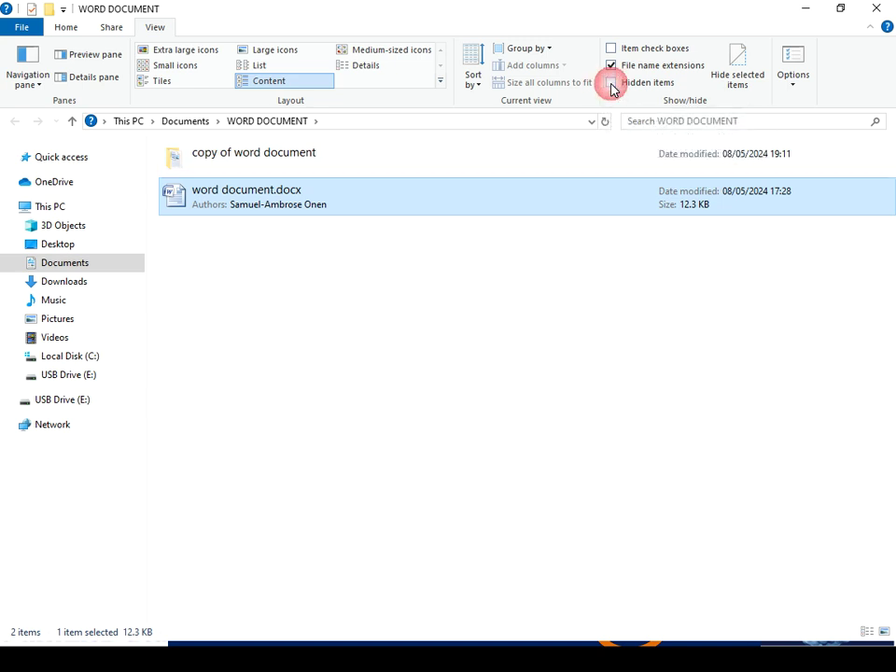
click(611, 84)
click(615, 83)
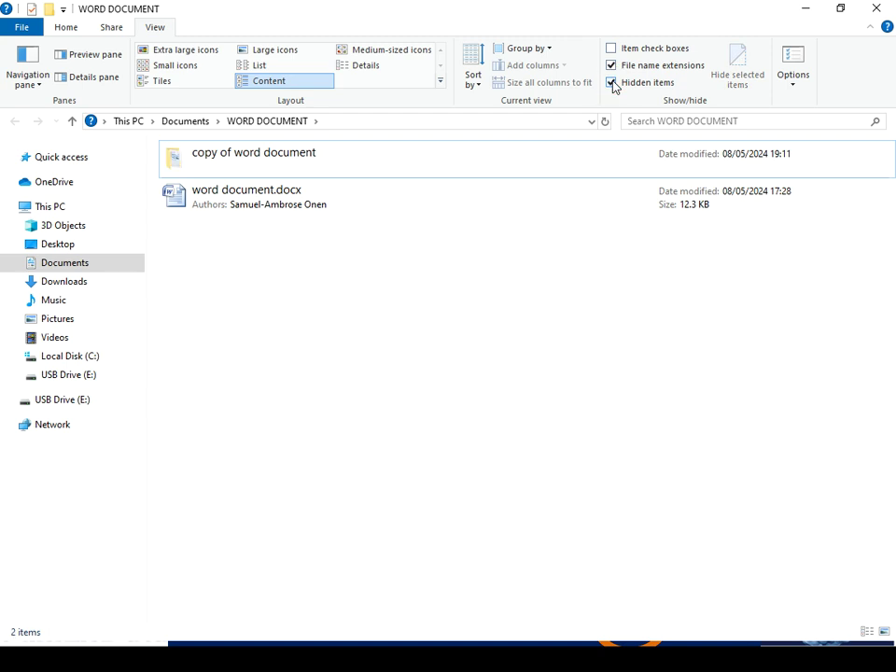
click(612, 83)
click(612, 83)
click(613, 83)
click(611, 66)
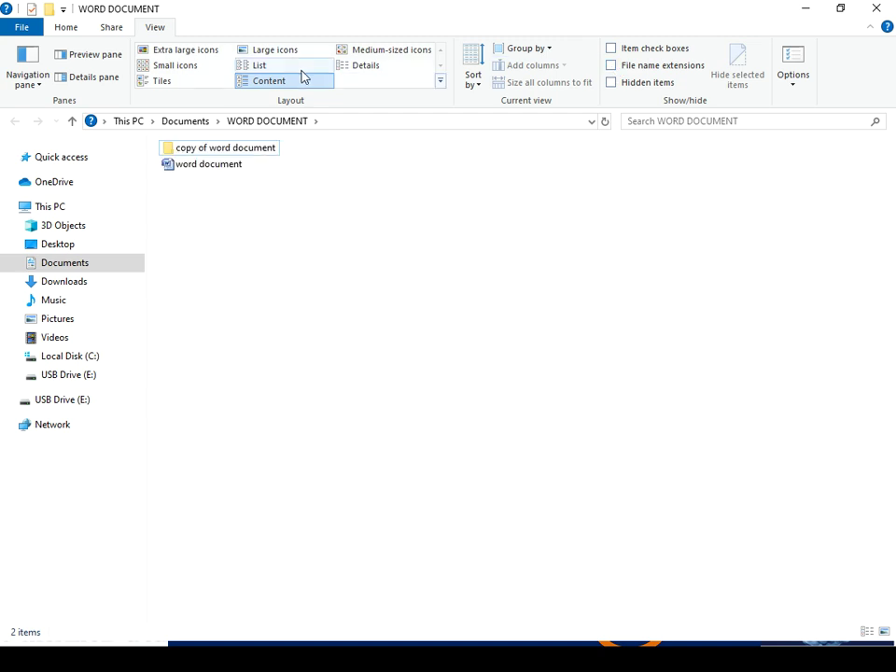